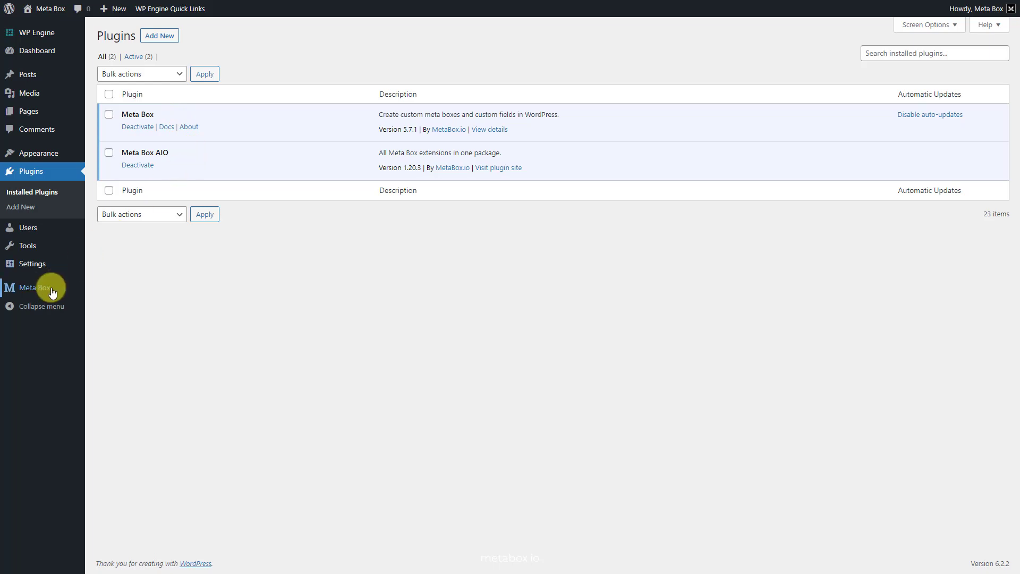
Go to Meta Box > Extensions in the sidebar to reach the Meta Box dashboard
{"action": "mouse_move", "coordinate": [50, 287]}
{"action": "left_click", "coordinate": [117, 402]}
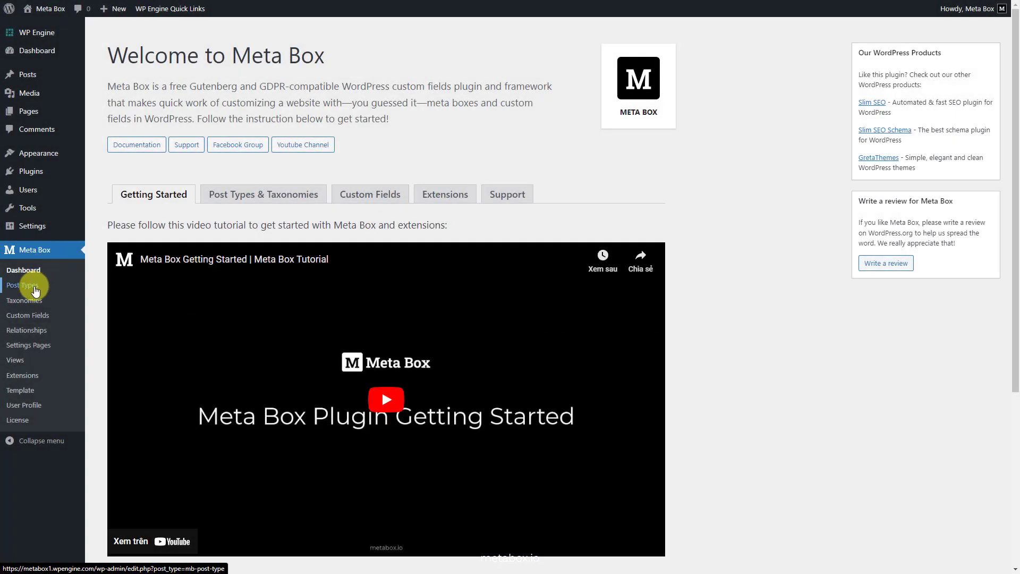
Create and publish the Instructors post type with singular name Instructor
{"action": "left_click", "coordinate": [33, 287]}
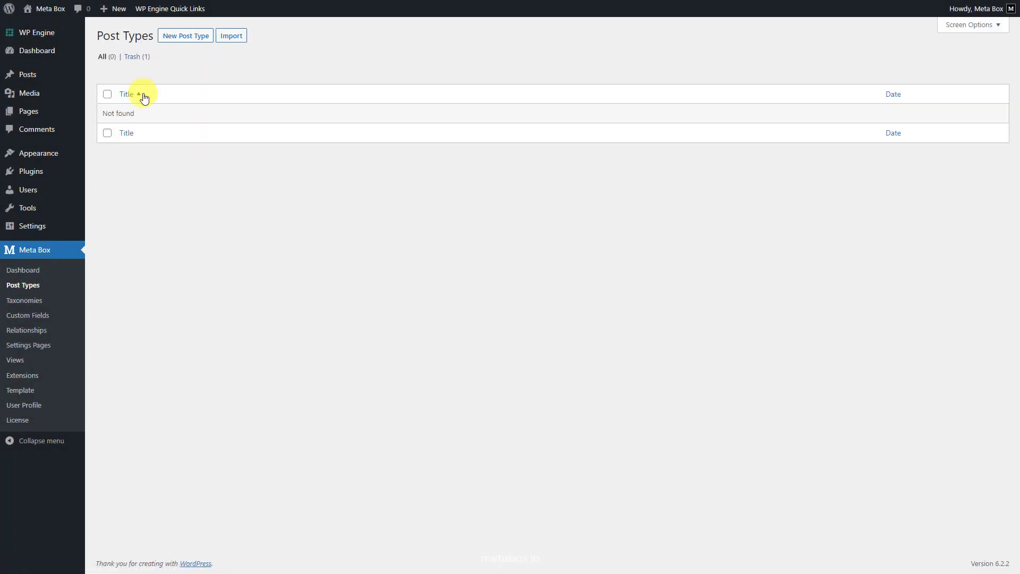
{"action": "left_click", "coordinate": [176, 36]}
{"action": "left_click", "coordinate": [296, 97]}
{"action": "type", "text": "Instructors"}
{"action": "left_click", "coordinate": [326, 121]}
{"action": "type", "text": "Instructor"}
{"action": "left_click", "coordinate": [972, 169]}
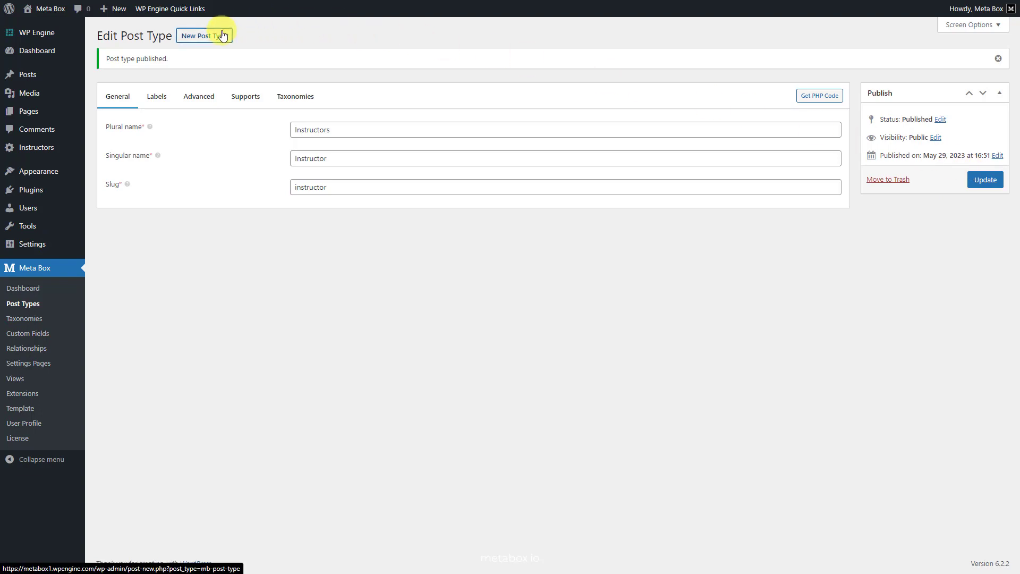
Create and publish the Courses post type with singular name Course
{"action": "left_click", "coordinate": [223, 36]}
{"action": "left_click", "coordinate": [335, 94]}
{"action": "type", "text": "Courses"}
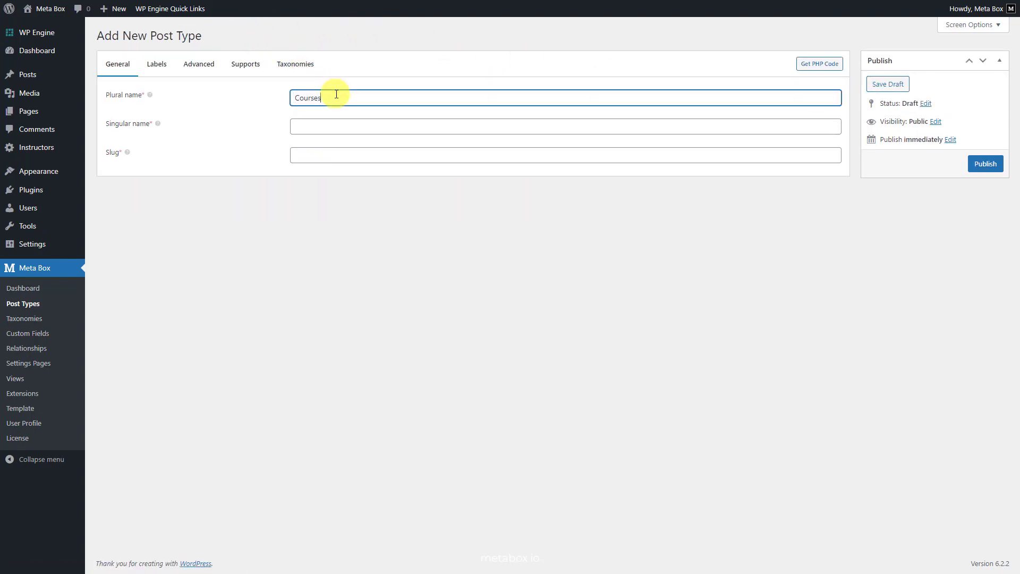
{"action": "left_click", "coordinate": [332, 122]}
{"action": "type", "text": "Course"}
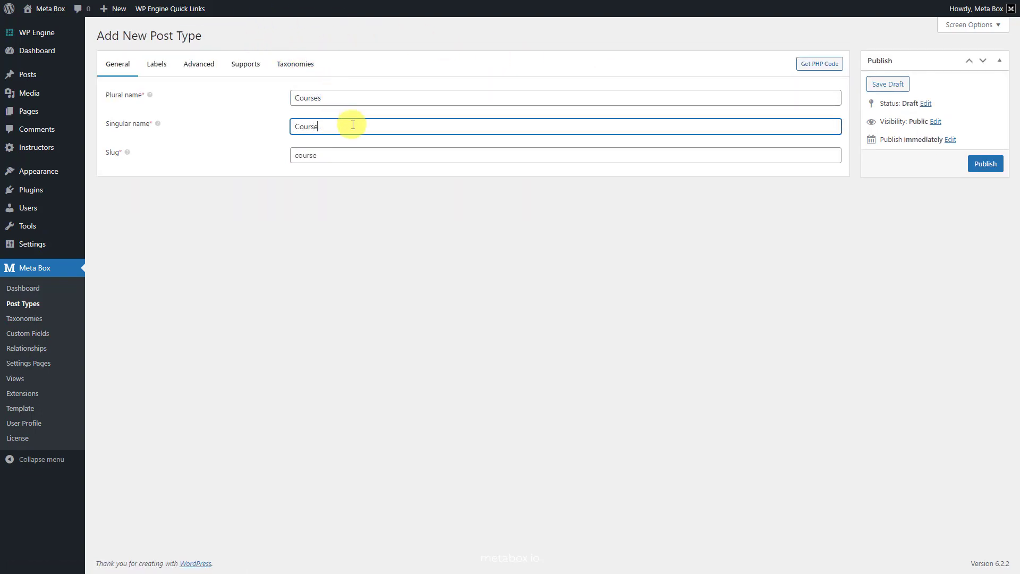
{"action": "left_click", "coordinate": [976, 164]}
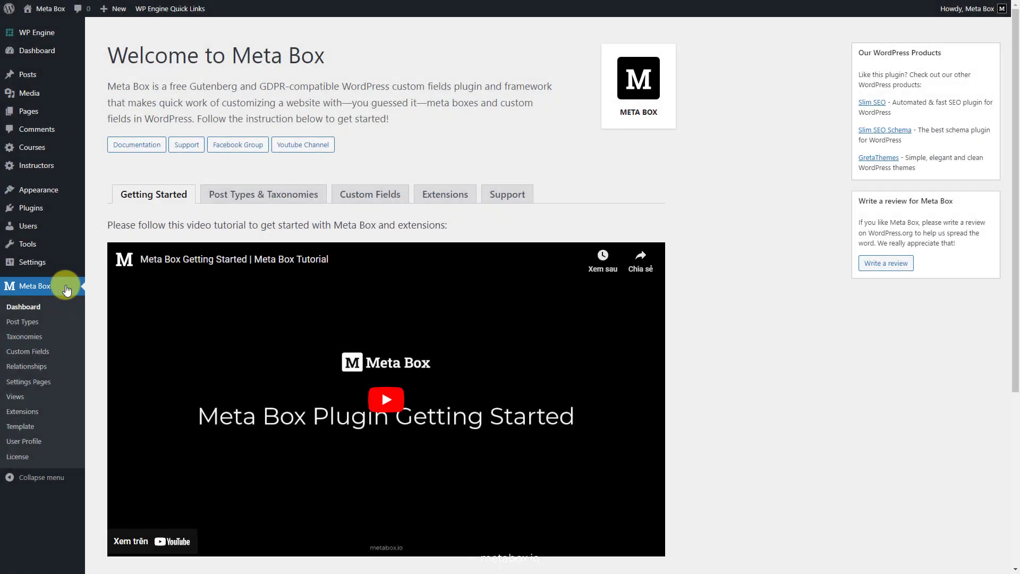
Start a 'Course Information' field group with a Select field 'Type' offering Online Course and Onsite Course
{"action": "left_click", "coordinate": [51, 352]}
{"action": "left_click", "coordinate": [189, 38]}
{"action": "type", "text": "Course Information"}
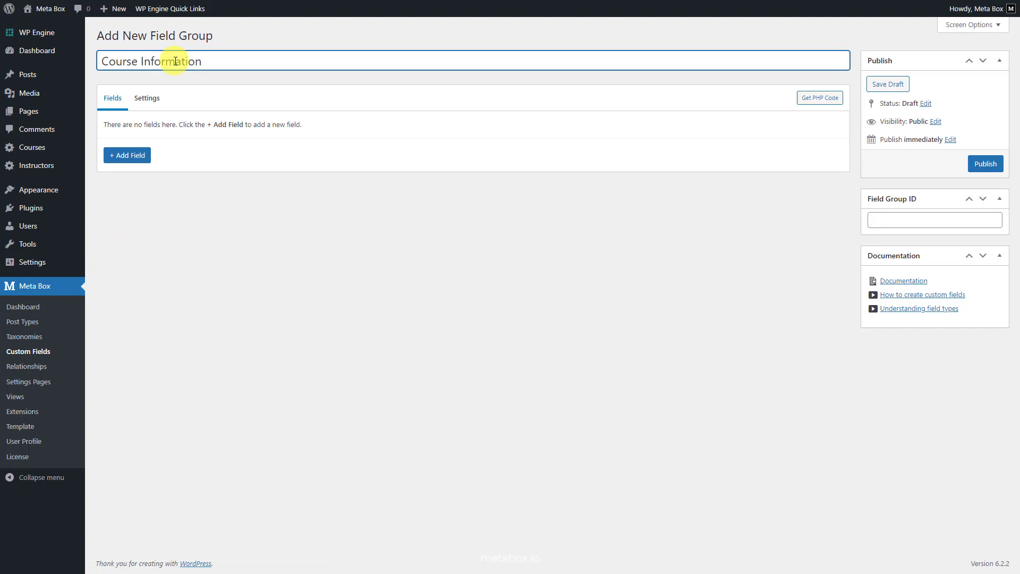
{"action": "left_click", "coordinate": [131, 155]}
{"action": "type", "text": "se"}
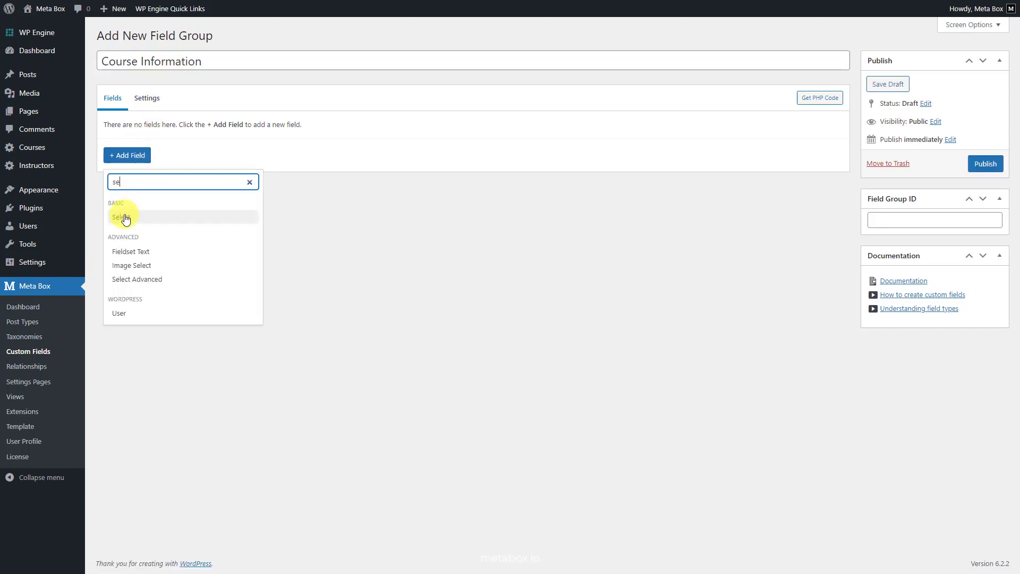
{"action": "left_click", "coordinate": [125, 218]}
{"action": "left_click", "coordinate": [133, 124]}
{"action": "left_click_drag", "start_coordinate": [228, 170], "coordinate": [205, 172]}
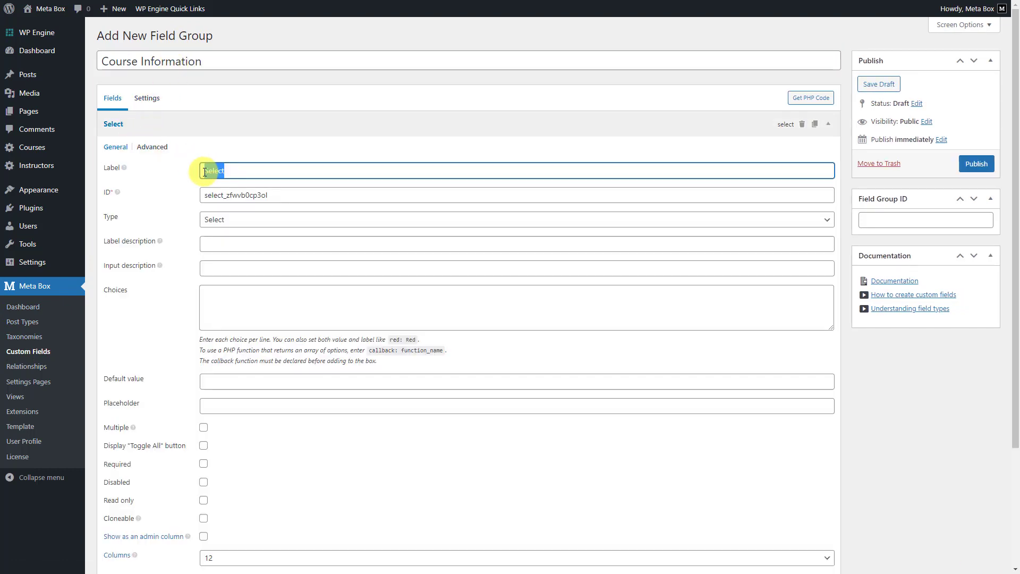
{"action": "type", "text": "Type"}
{"action": "left_click", "coordinate": [211, 290]}
{"action": "type", "text": "Online Course Onsite Course"}
{"action": "left_click", "coordinate": [155, 126]}
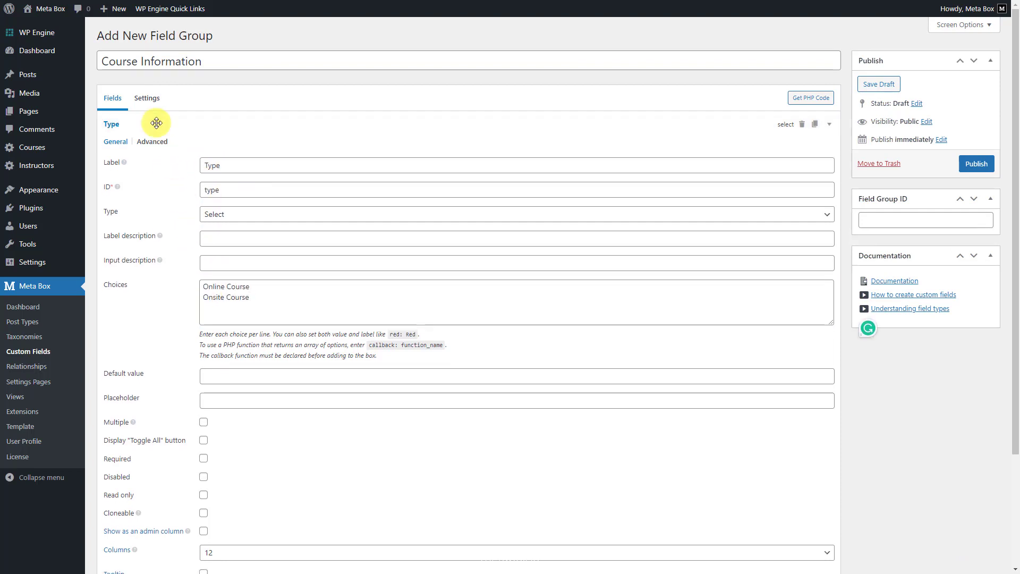
Add two Date Picker fields labelled 'Start Date' and 'End Date'
{"action": "left_click", "coordinate": [130, 151]}
{"action": "type", "text": "da"}
{"action": "left_click", "coordinate": [134, 218]}
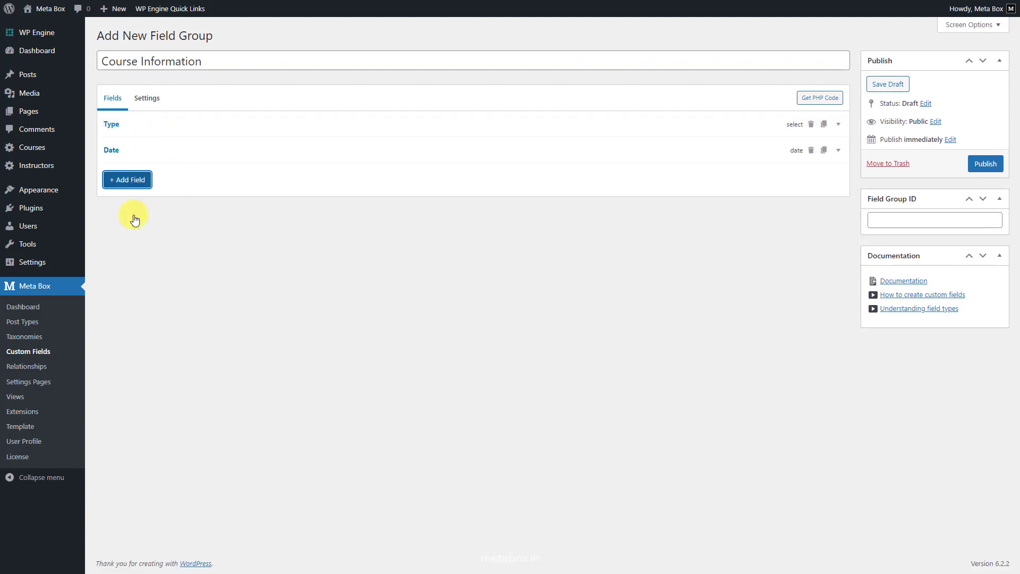
{"action": "left_click", "coordinate": [144, 152]}
{"action": "left_click_drag", "start_coordinate": [216, 198], "coordinate": [206, 199]}
{"action": "type", "text": "Start Date"}
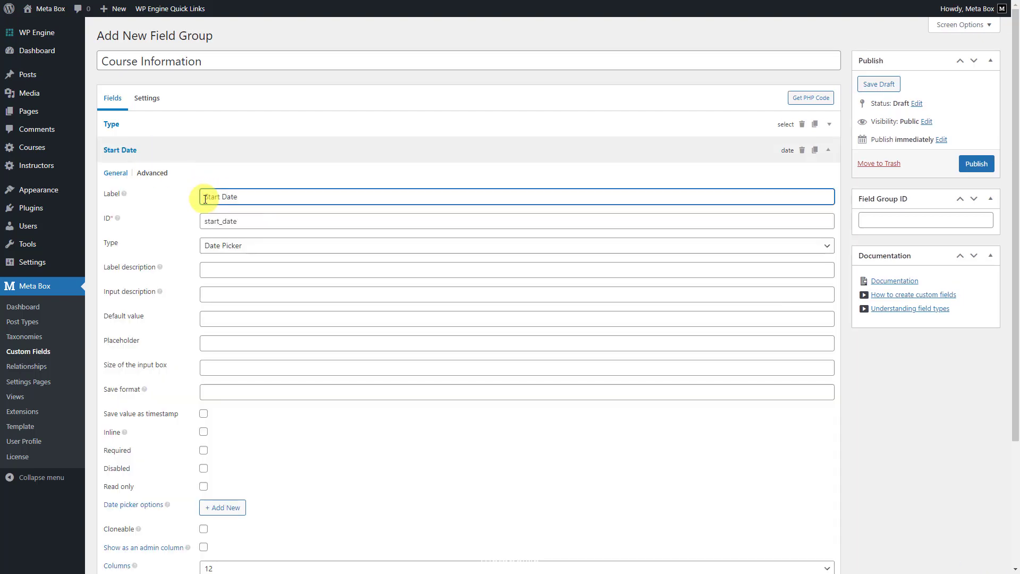
{"action": "left_click", "coordinate": [188, 151]}
{"action": "left_click", "coordinate": [138, 184]}
{"action": "left_click", "coordinate": [139, 242]}
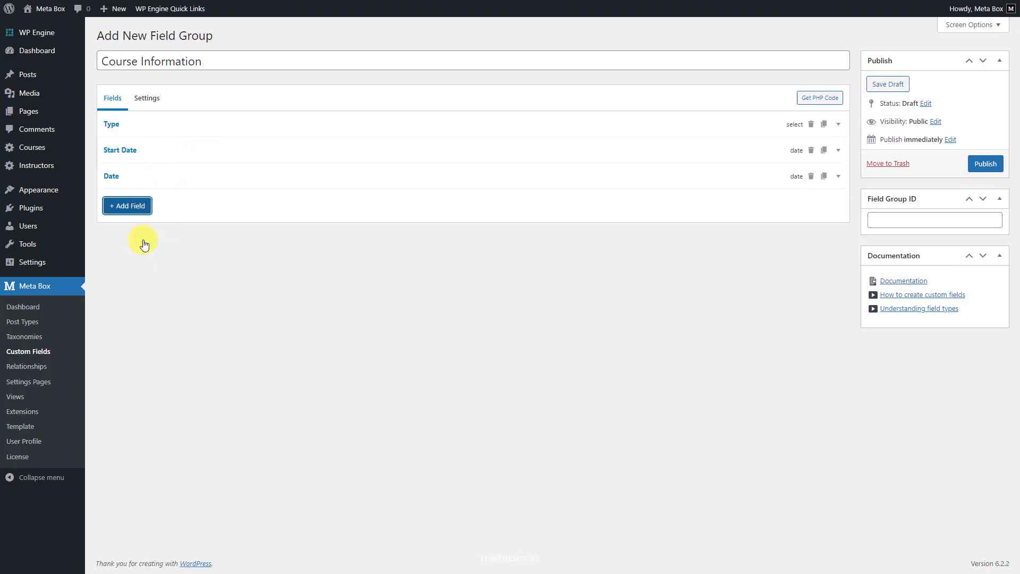
{"action": "left_click", "coordinate": [142, 176]}
{"action": "left_click_drag", "start_coordinate": [221, 223], "coordinate": [204, 223]}
{"action": "type", "text": "End Date"}
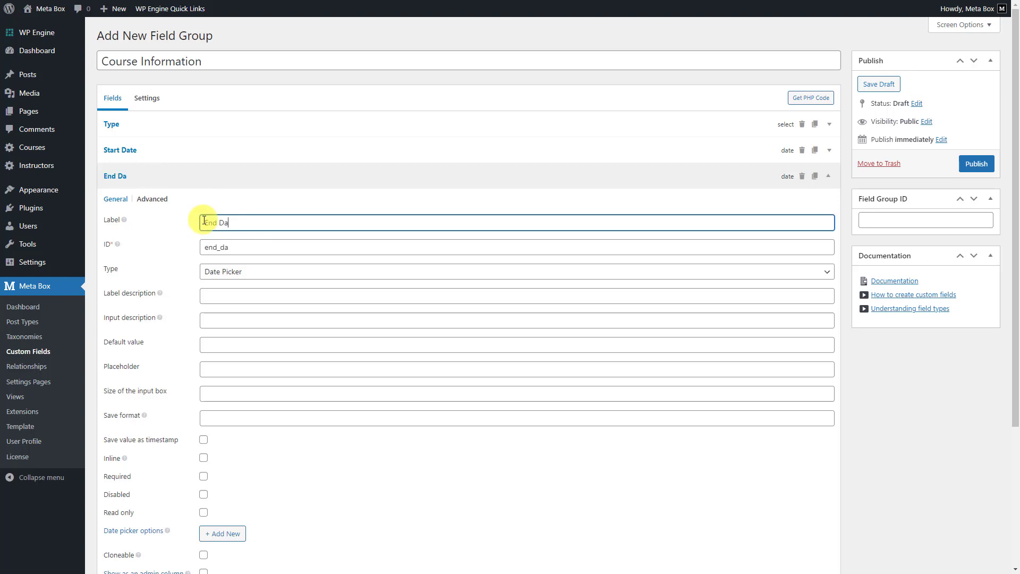
{"action": "left_click", "coordinate": [183, 186]}
Add two Text fields labelled 'Place' and 'Price'
{"action": "left_click", "coordinate": [145, 205]}
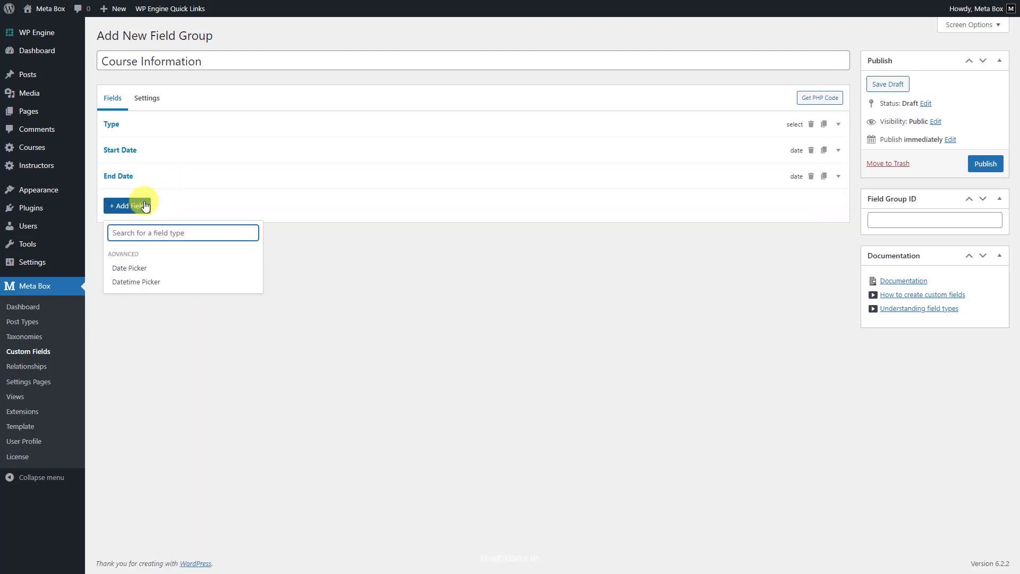
{"action": "type", "text": "te"}
{"action": "left_click", "coordinate": [123, 265]}
{"action": "left_click", "coordinate": [170, 203]}
{"action": "left_click_drag", "start_coordinate": [219, 249], "coordinate": [203, 249]}
{"action": "type", "text": "Place"}
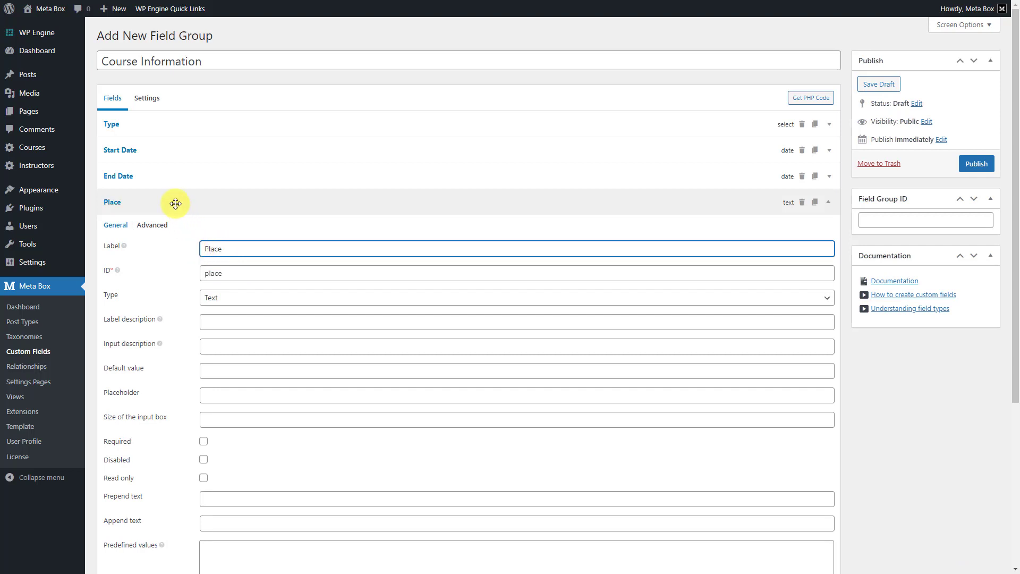
{"action": "left_click", "coordinate": [175, 203]}
{"action": "left_click", "coordinate": [136, 230]}
{"action": "left_click", "coordinate": [125, 293]}
{"action": "left_click", "coordinate": [132, 228]}
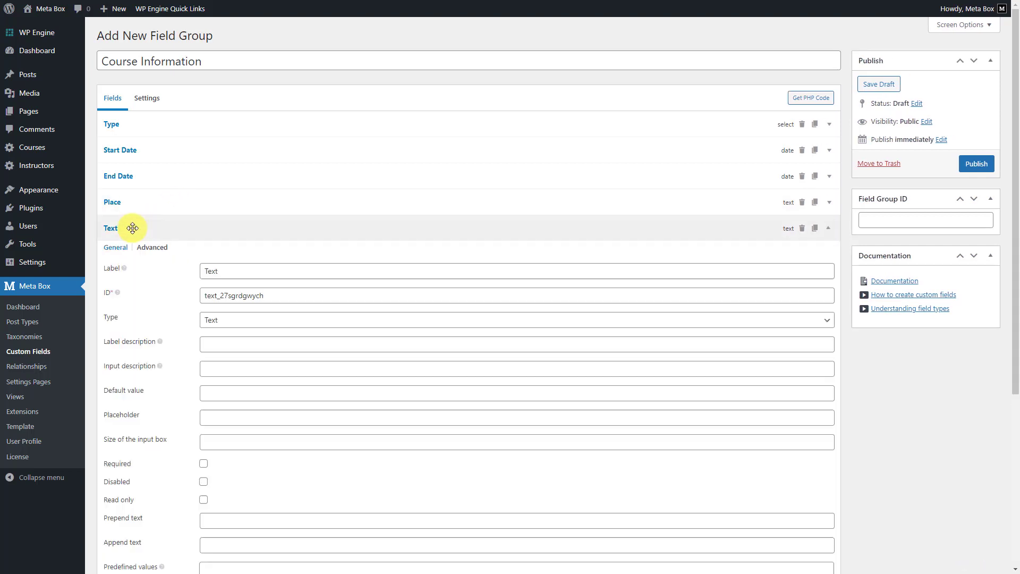
{"action": "left_click_drag", "start_coordinate": [218, 272], "coordinate": [205, 272]}
{"action": "type", "text": "Price"}
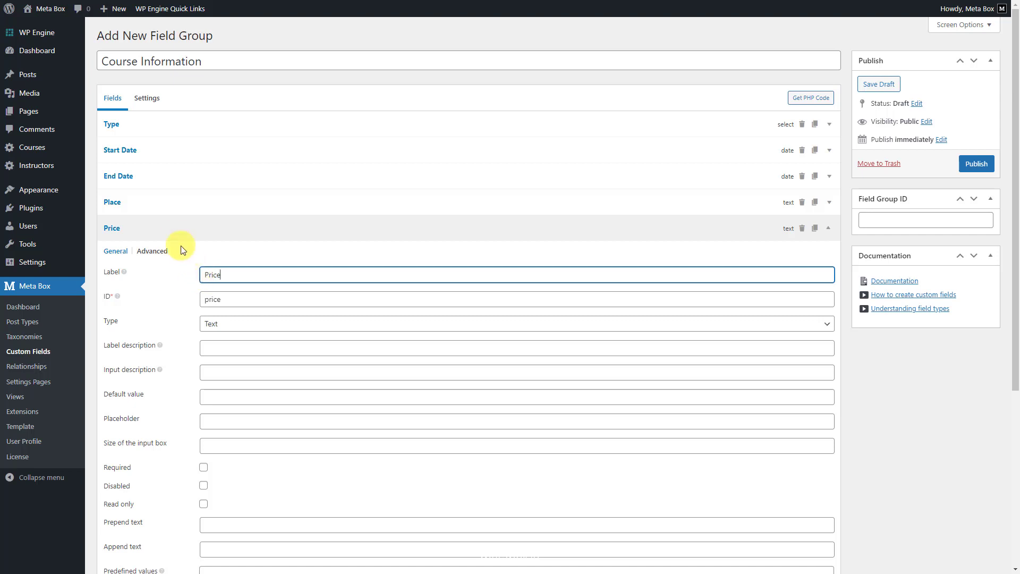
{"action": "left_click", "coordinate": [175, 233]}
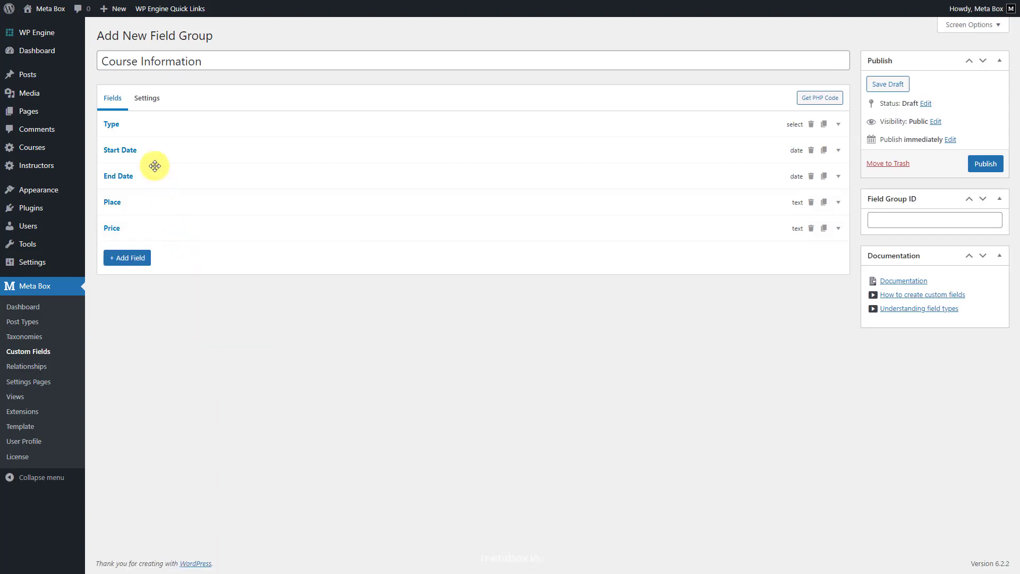
Set the field group's location to Course posts instead of Post, and publish it
{"action": "left_click", "coordinate": [147, 99]}
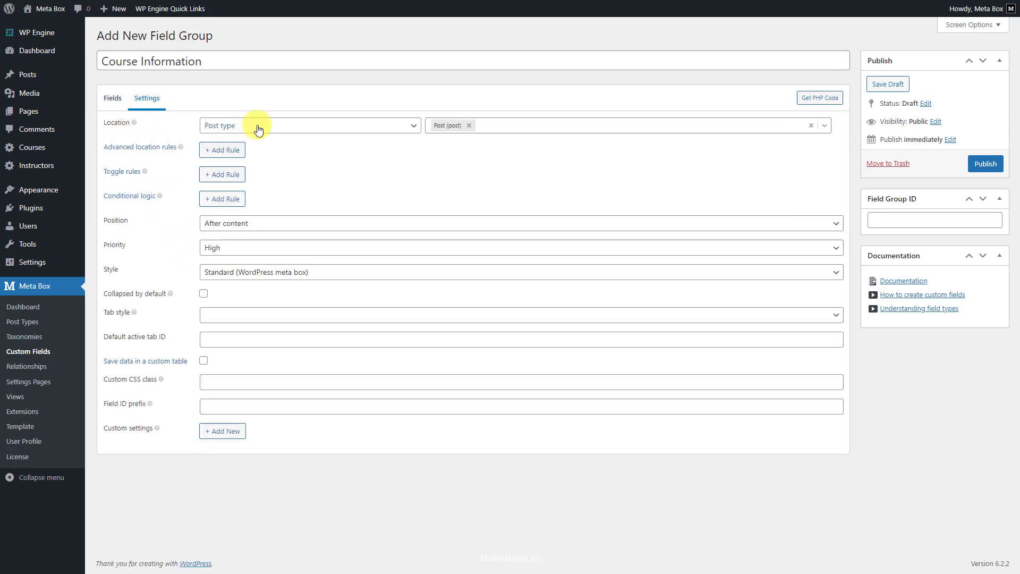
{"action": "left_click", "coordinate": [469, 126]}
{"action": "left_click", "coordinate": [468, 126]}
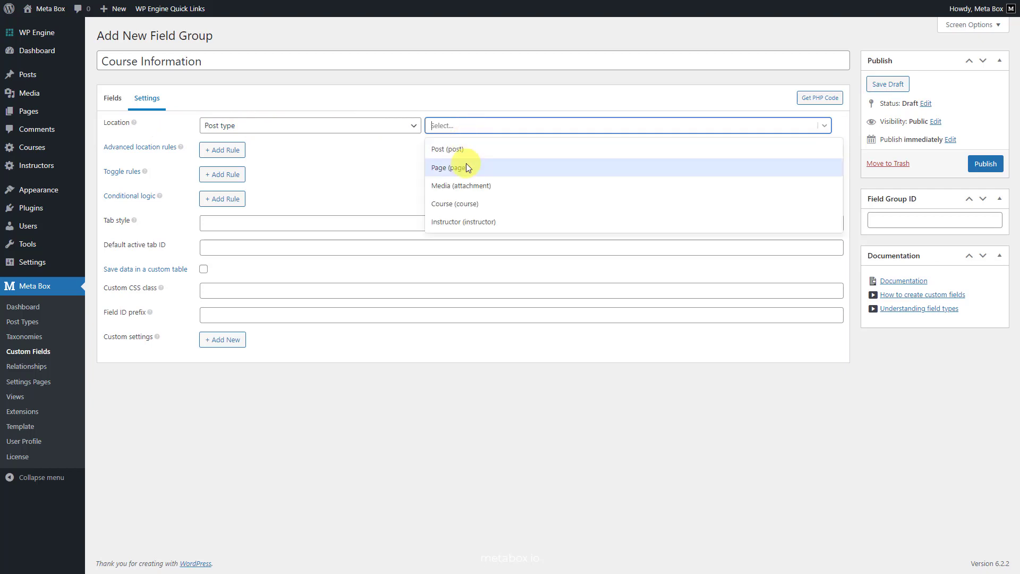
{"action": "left_click", "coordinate": [470, 204]}
{"action": "left_click", "coordinate": [977, 165]}
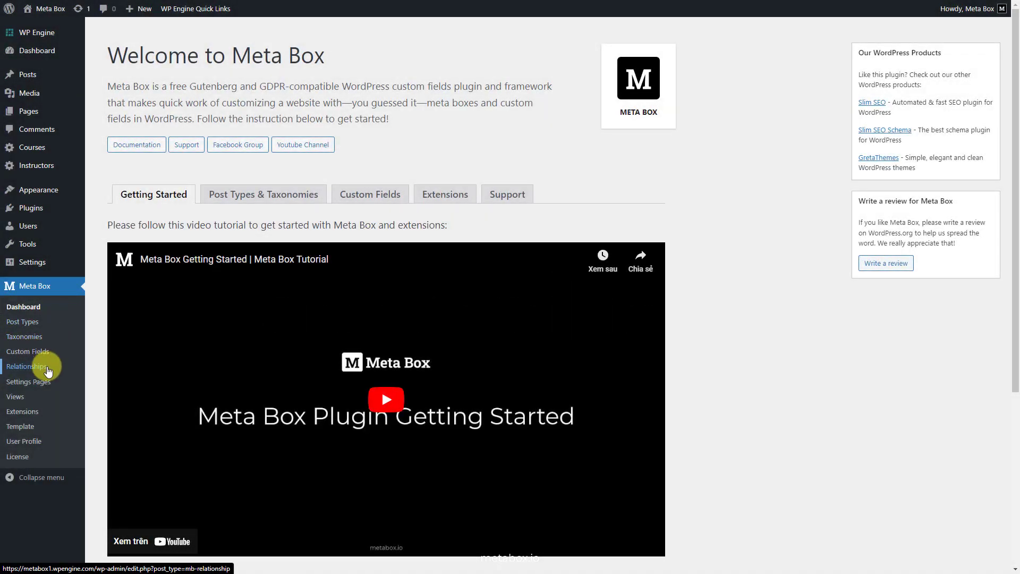
Create a relationship 'Instructor to Course' from Instructor posts to Course posts
{"action": "left_click", "coordinate": [48, 370]}
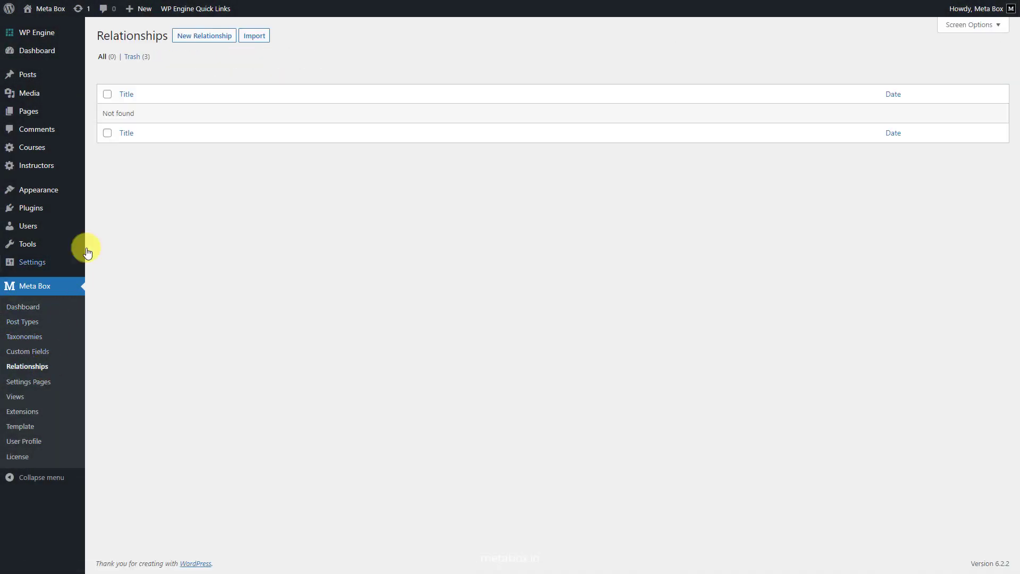
{"action": "left_click", "coordinate": [206, 39]}
{"action": "type", "text": "Instructor to Course"}
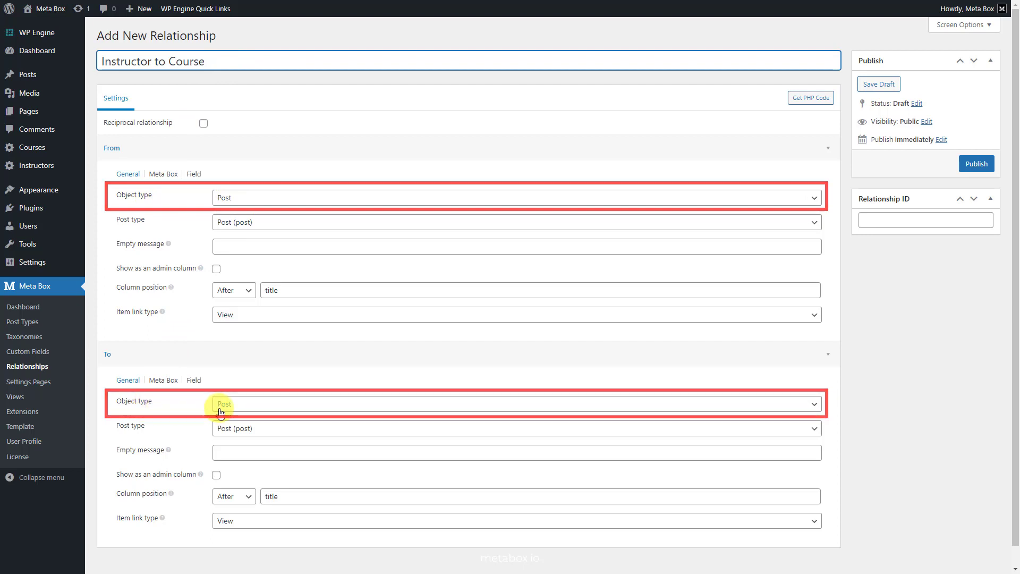
{"action": "left_click", "coordinate": [260, 229]}
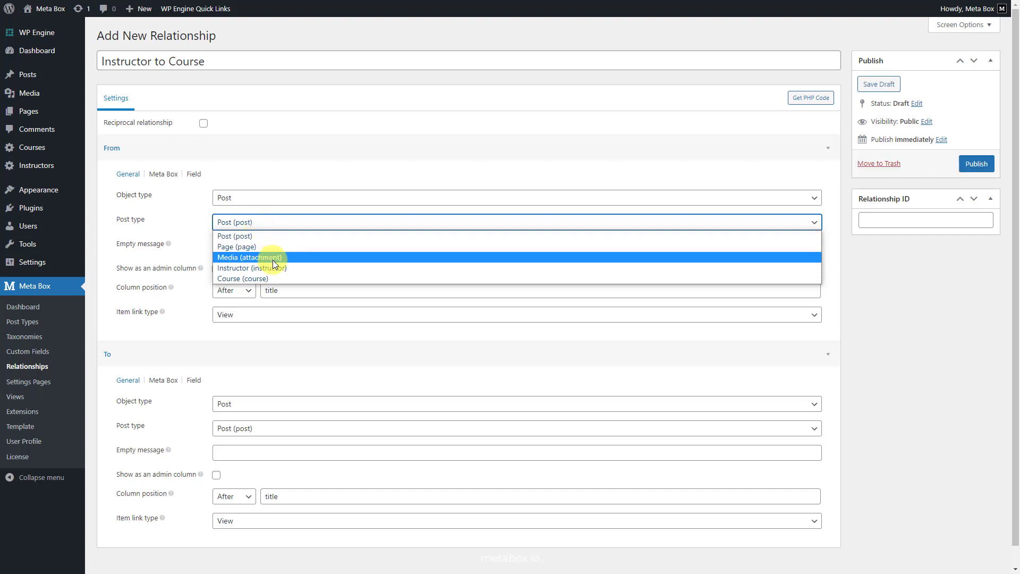
{"action": "left_click", "coordinate": [284, 269]}
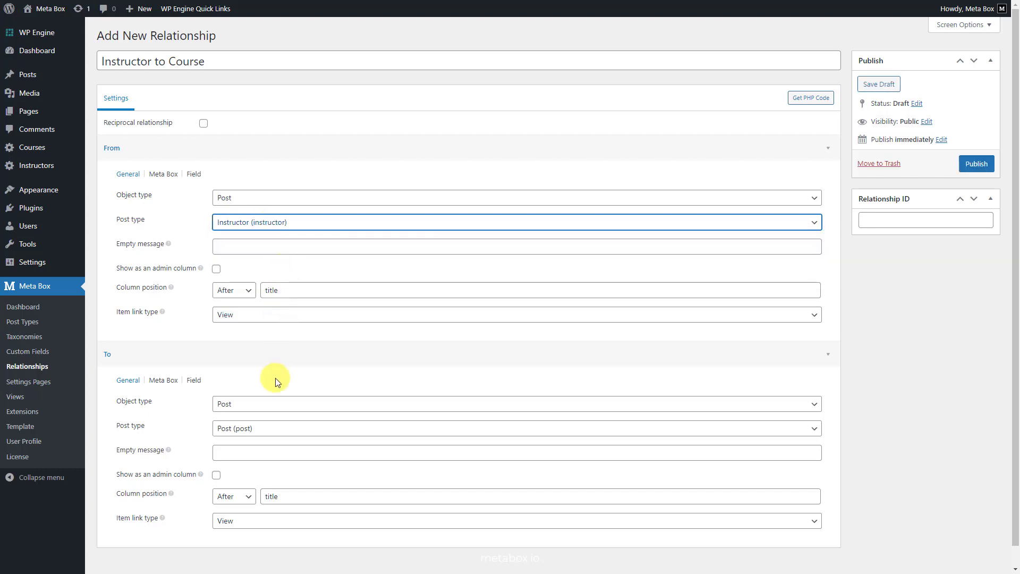
{"action": "left_click", "coordinate": [274, 428]}
{"action": "left_click", "coordinate": [273, 483]}
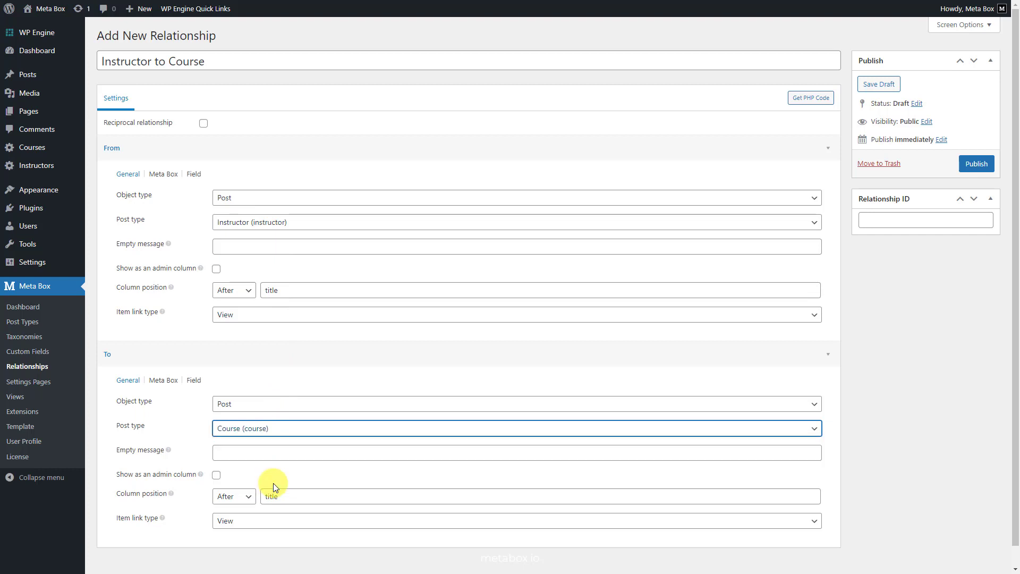
Show both sides as admin columns titled 'Course' and 'Instructor'
{"action": "left_click", "coordinate": [217, 269]}
{"action": "left_click", "coordinate": [262, 313]}
{"action": "type", "text": "Course"}
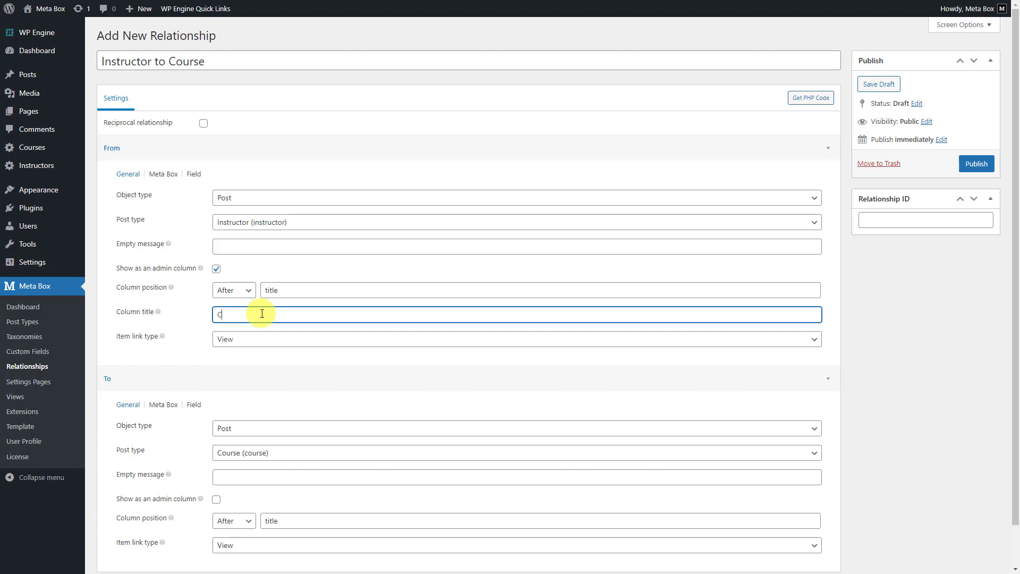
{"action": "left_click", "coordinate": [216, 499]}
{"action": "left_click", "coordinate": [249, 543]}
{"action": "type", "text": "Instructor"}
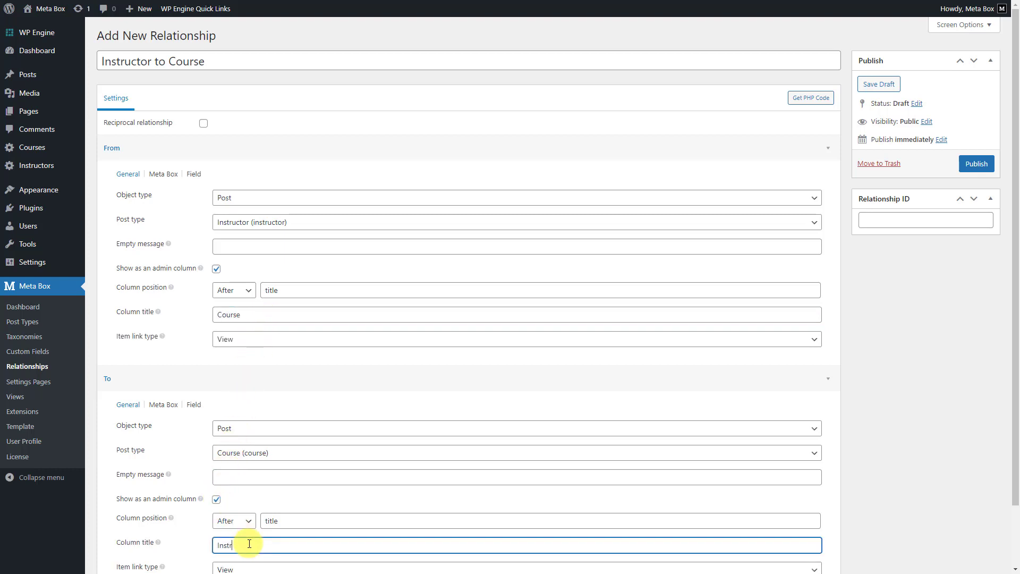
Label the From field 'Related Instructor'
{"action": "left_click", "coordinate": [194, 175]}
{"action": "left_click", "coordinate": [326, 196]}
{"action": "type", "text": "Related Instructor"}
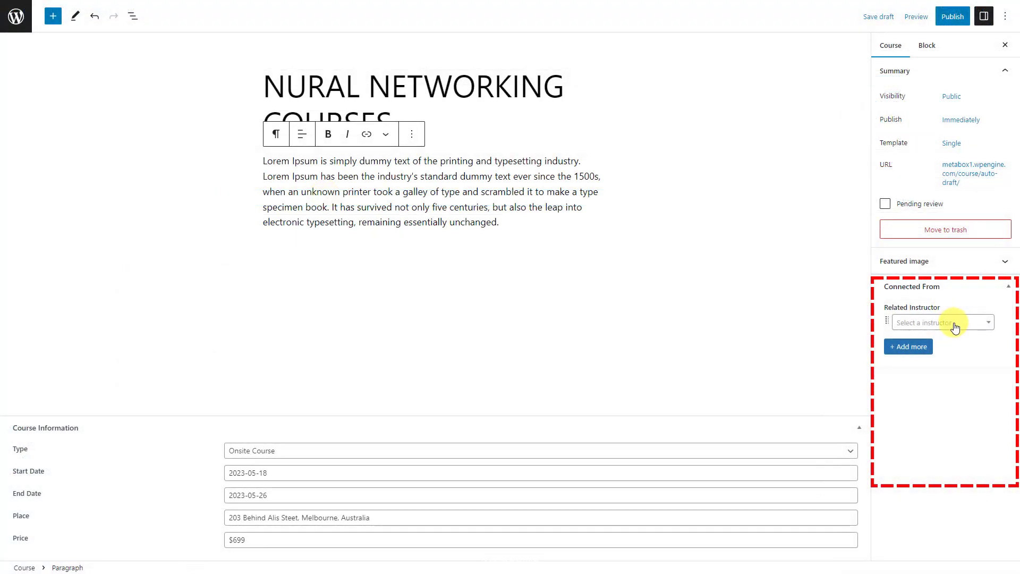
Link the WordPress theme course, the mobile app course and NURAL NETWORKING COURSES as related courses
{"action": "left_click", "coordinate": [955, 326]}
{"action": "left_click", "coordinate": [932, 357]}
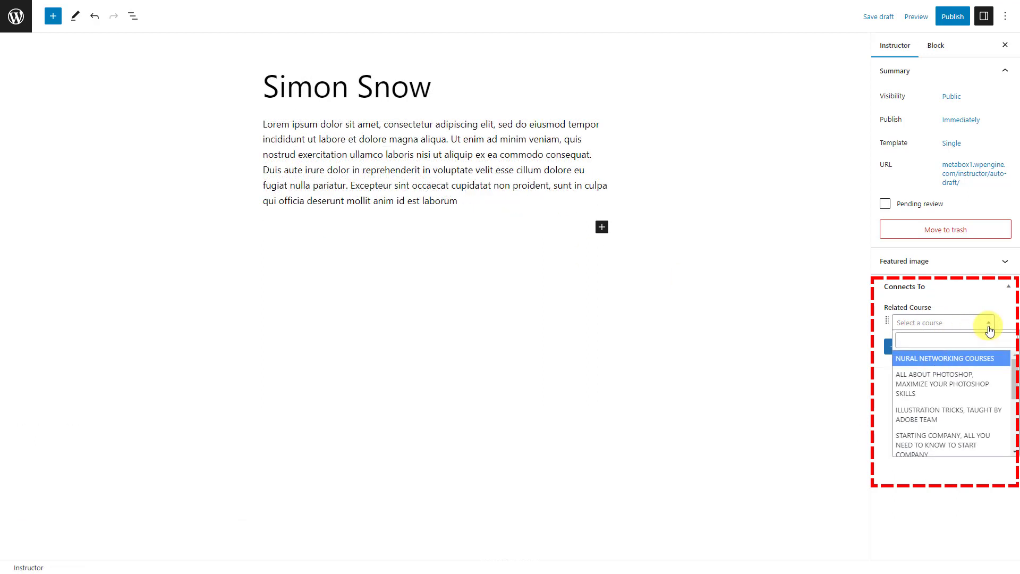
{"action": "scroll", "coordinate": [1010, 425], "scroll_direction": "down", "scroll_amount": 5}
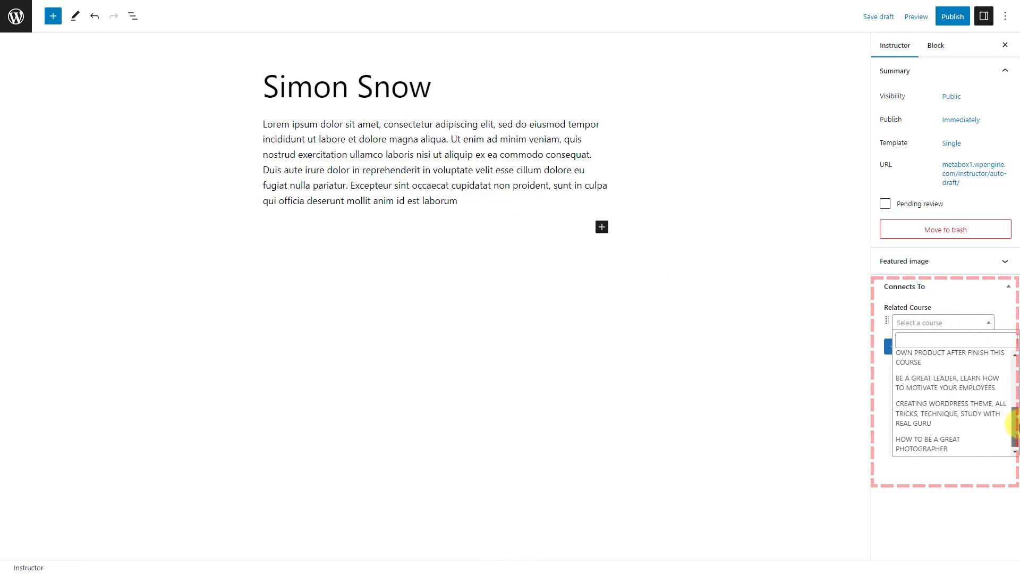
{"action": "left_click", "coordinate": [970, 419]}
{"action": "left_click", "coordinate": [920, 348]}
{"action": "left_click", "coordinate": [968, 345]}
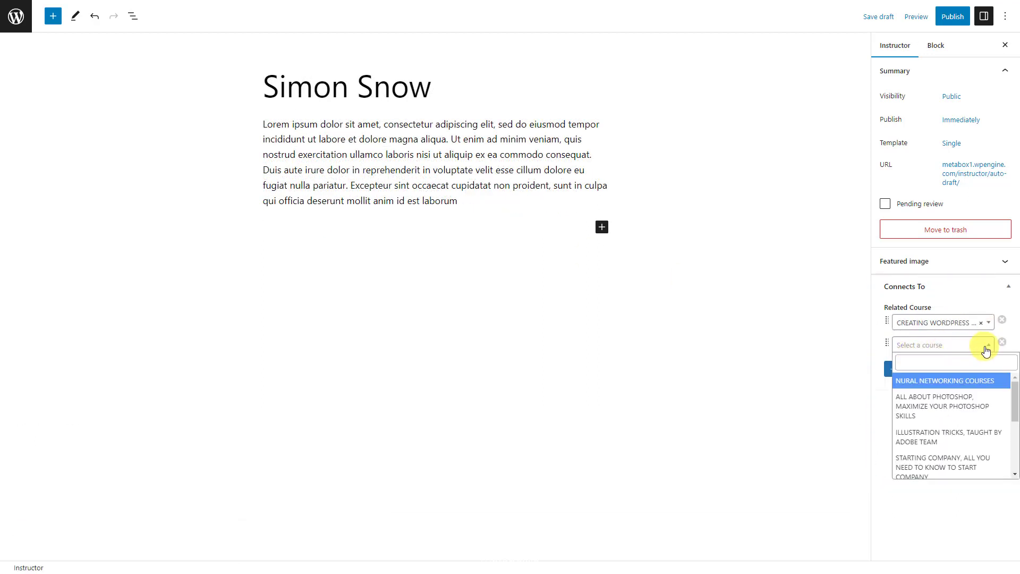
{"action": "scroll", "coordinate": [1013, 410], "scroll_direction": "down", "scroll_amount": 5}
{"action": "left_click", "coordinate": [978, 417]}
{"action": "left_click", "coordinate": [914, 367]}
{"action": "left_click", "coordinate": [954, 368]}
{"action": "left_click", "coordinate": [949, 402]}
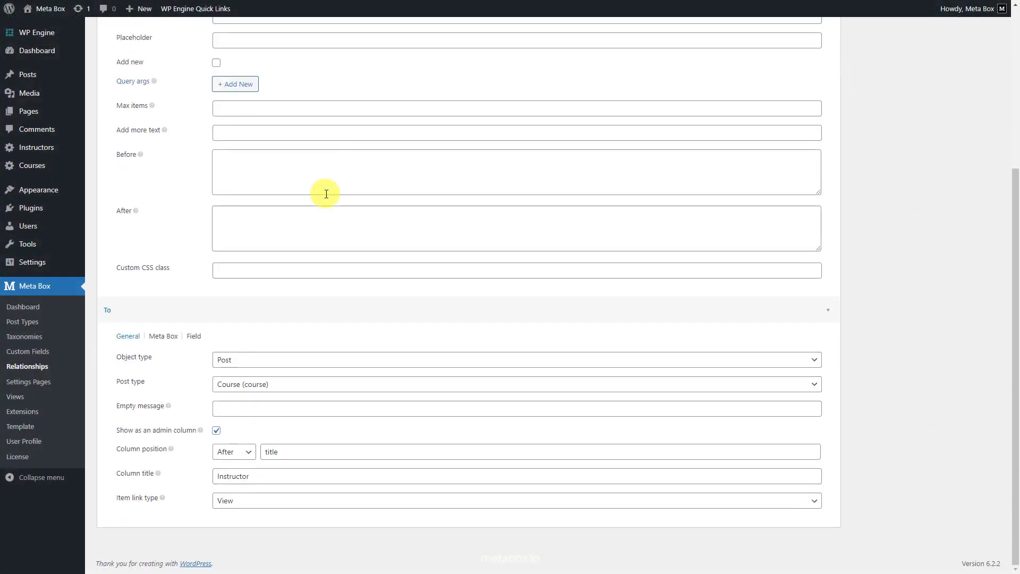
Label the To field 'Related Course', publish the relationship, and start a new course
{"action": "left_click", "coordinate": [193, 336]}
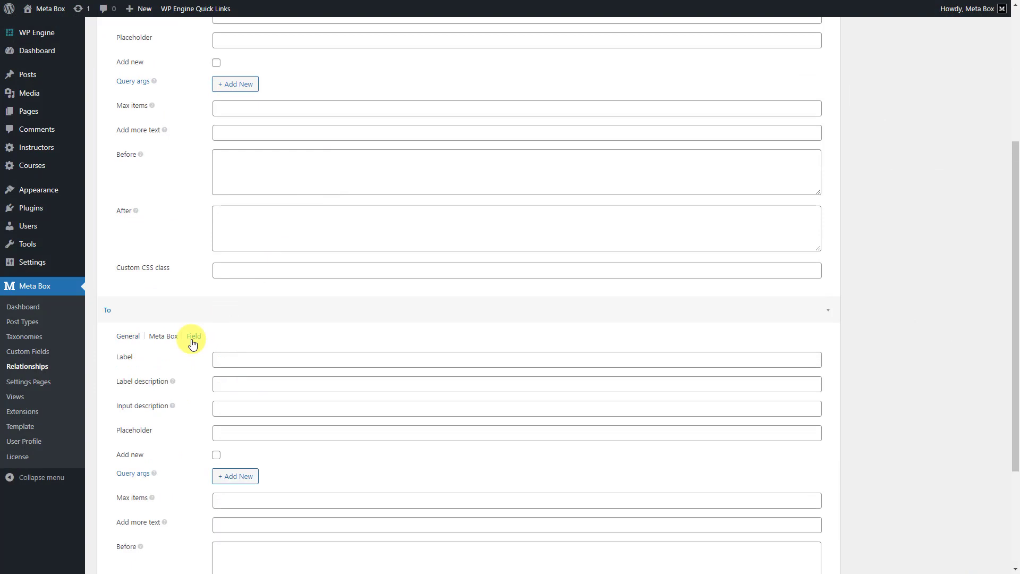
{"action": "left_click", "coordinate": [286, 361]}
{"action": "type", "text": "Related Course"}
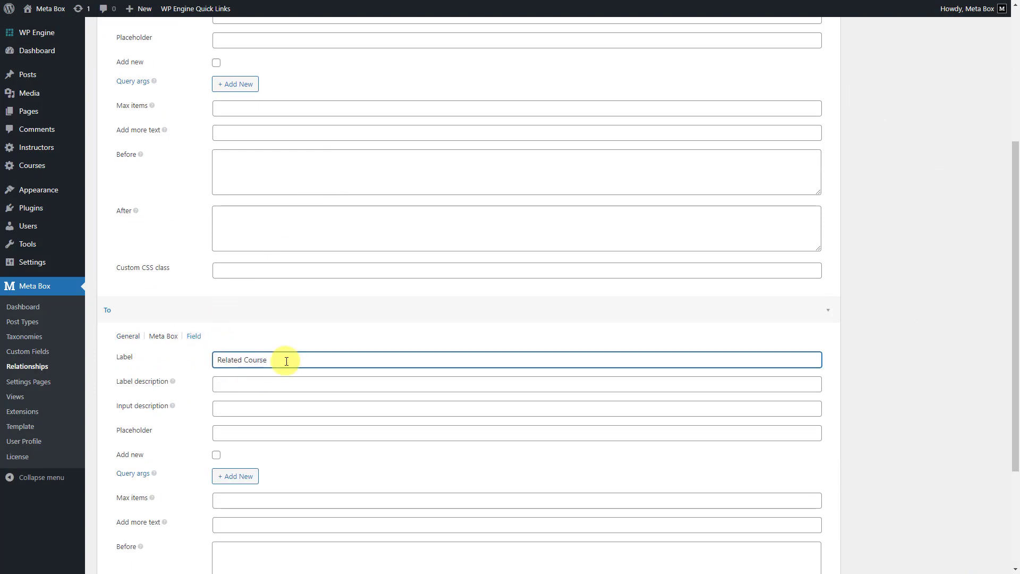
{"action": "scroll", "coordinate": [287, 360], "scroll_direction": "up", "scroll_amount": 3}
{"action": "scroll", "coordinate": [770, 224], "scroll_direction": "up", "scroll_amount": 2}
{"action": "left_click", "coordinate": [968, 165]}
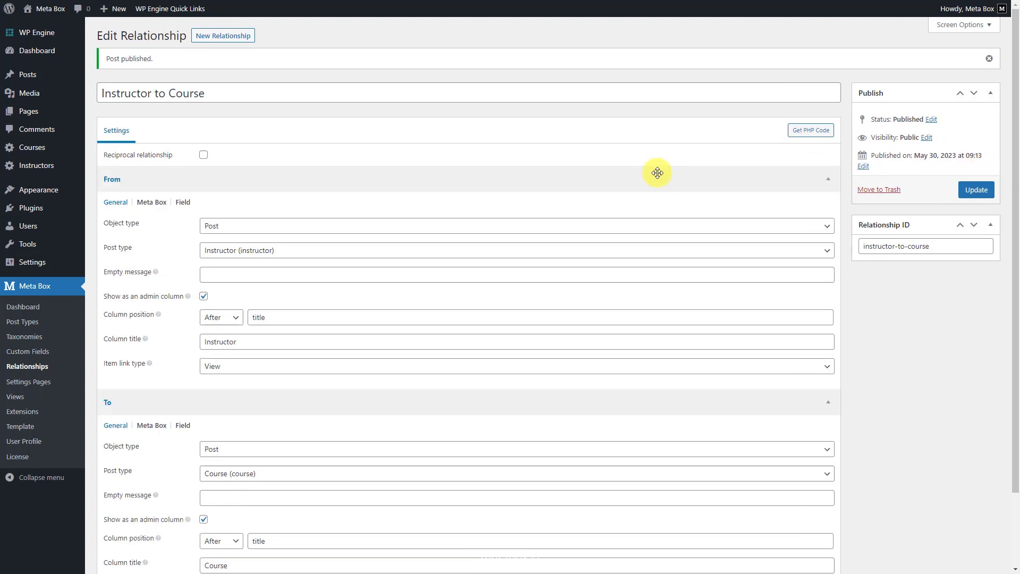
{"action": "mouse_move", "coordinate": [45, 144]}
{"action": "left_click", "coordinate": [100, 167]}
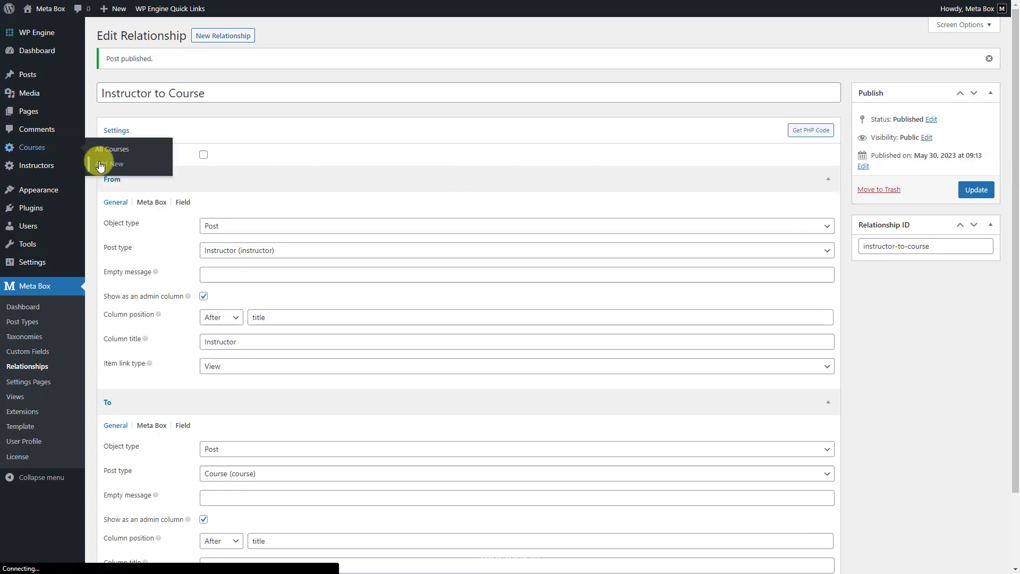
Paste the title NURAL NETWORKING COURSES and a Lorem Ipsum description into the new course
{"action": "left_click", "coordinate": [984, 16]}
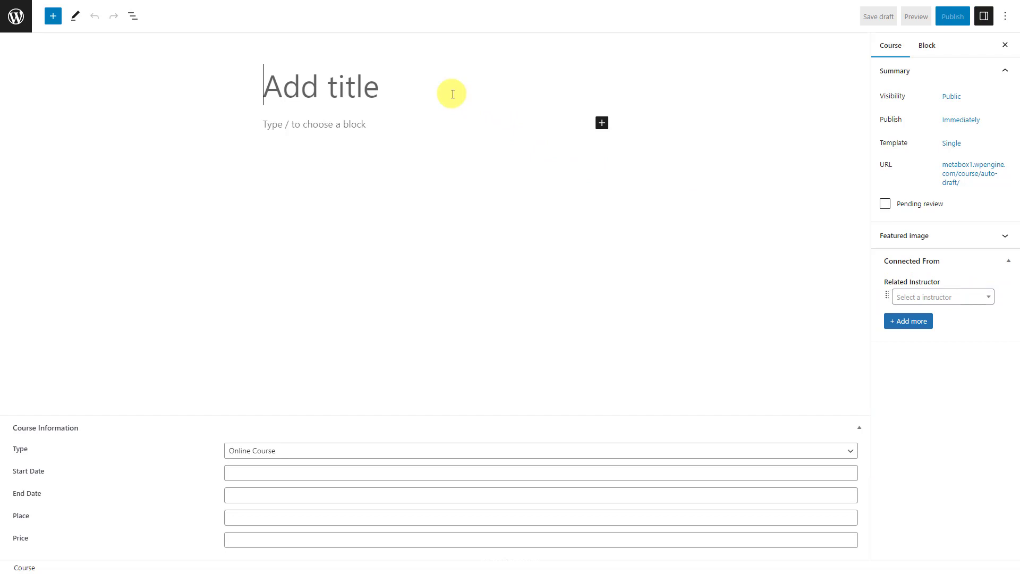
{"action": "type", "text": "NURAL NETWORKING COURSES"}
{"action": "left_click", "coordinate": [353, 159]}
{"action": "type", "text": "Lorem Ipsum is simply dummy text of the printing and typesetting industry. Lorem Ipsum has been the industry's standard dummy text ever since the 1500s, when an unknown printer took a galley of type and scrambled it to make a type specimen book. It has survived not only five centuries, but also the leap into electronic typesetting, remaining essentially unchanged."}
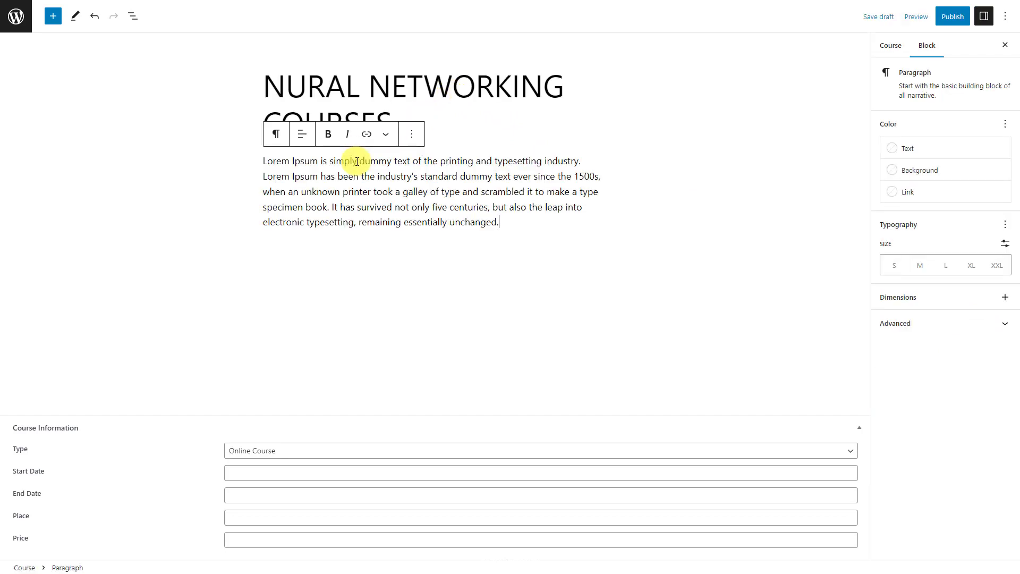
Fill in Onsite Course, dates 2023-05-18 to 2023-05-26, the address, and price $699
{"action": "left_click", "coordinate": [346, 451]}
{"action": "left_click", "coordinate": [289, 472]}
{"action": "left_click", "coordinate": [289, 473]}
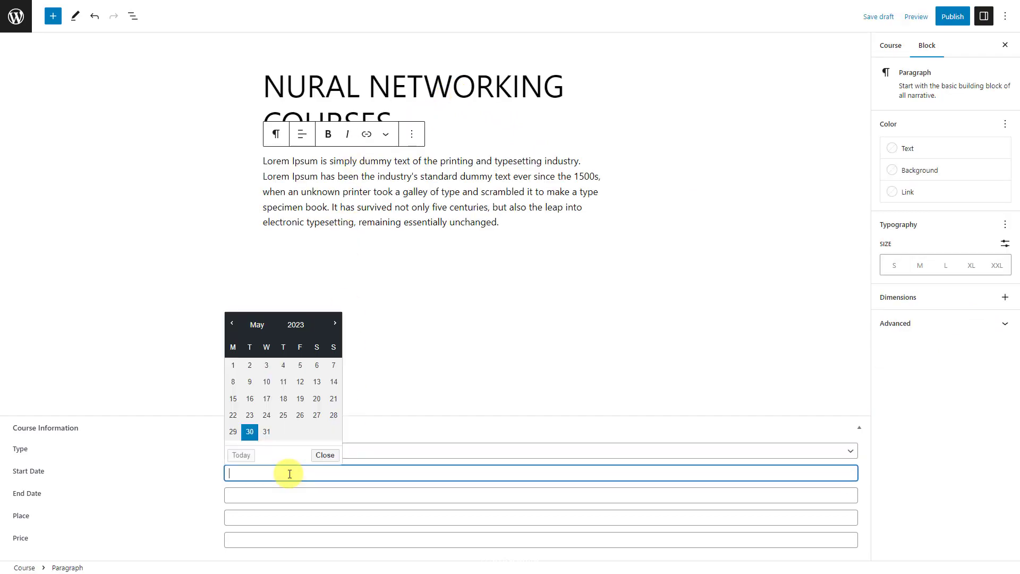
{"action": "left_click", "coordinate": [283, 399]}
{"action": "left_click", "coordinate": [291, 494]}
{"action": "left_click", "coordinate": [301, 438]}
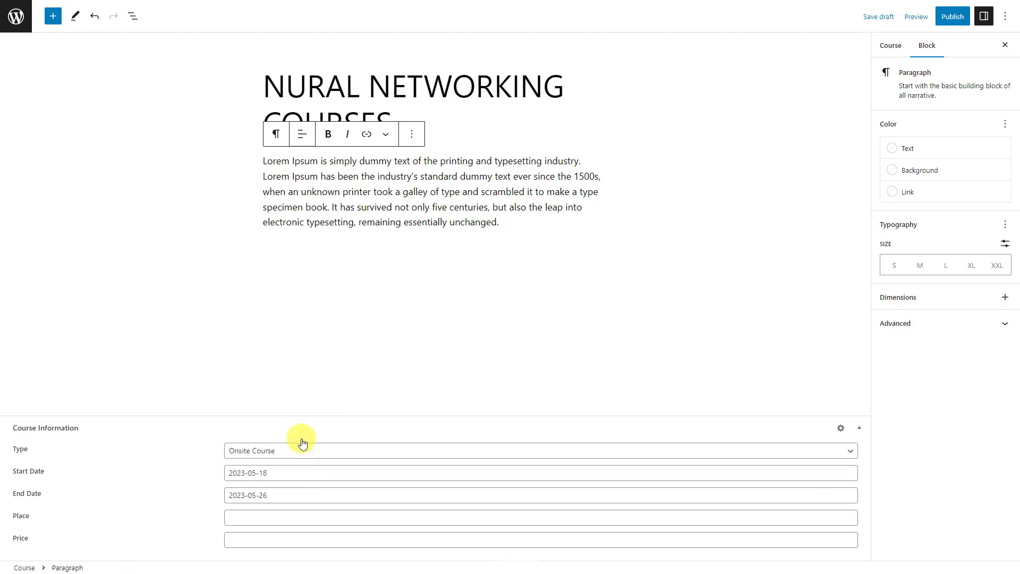
{"action": "left_click", "coordinate": [292, 516]}
{"action": "type", "text": "203 Behind Alis Steet, Melbourne, Australia"}
{"action": "left_click", "coordinate": [284, 539]}
{"action": "type", "text": "$699"}
Choose two related instructors for the course, then begin a new instructor post
{"action": "left_click", "coordinate": [891, 48]}
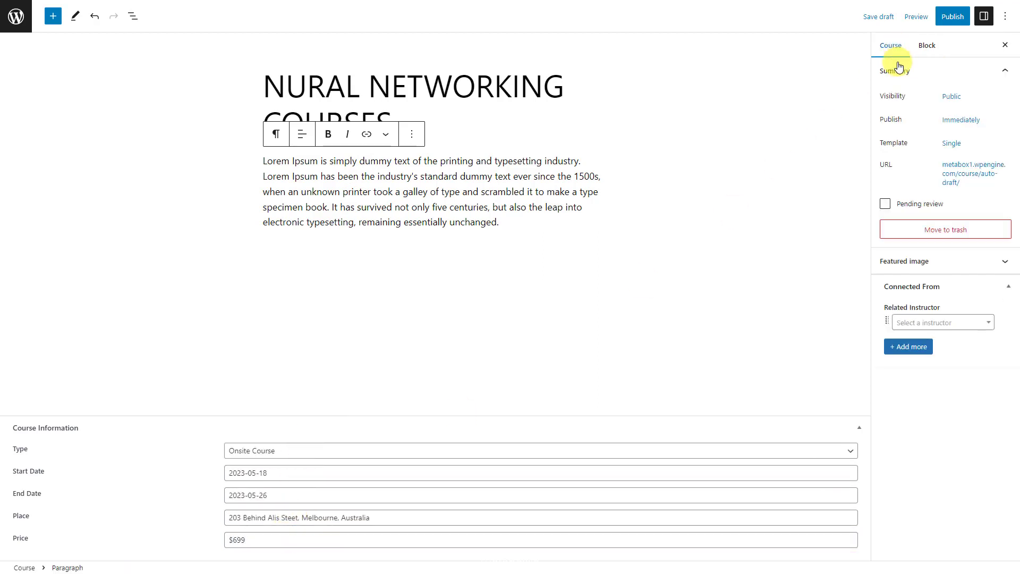
{"action": "left_click", "coordinate": [955, 323]}
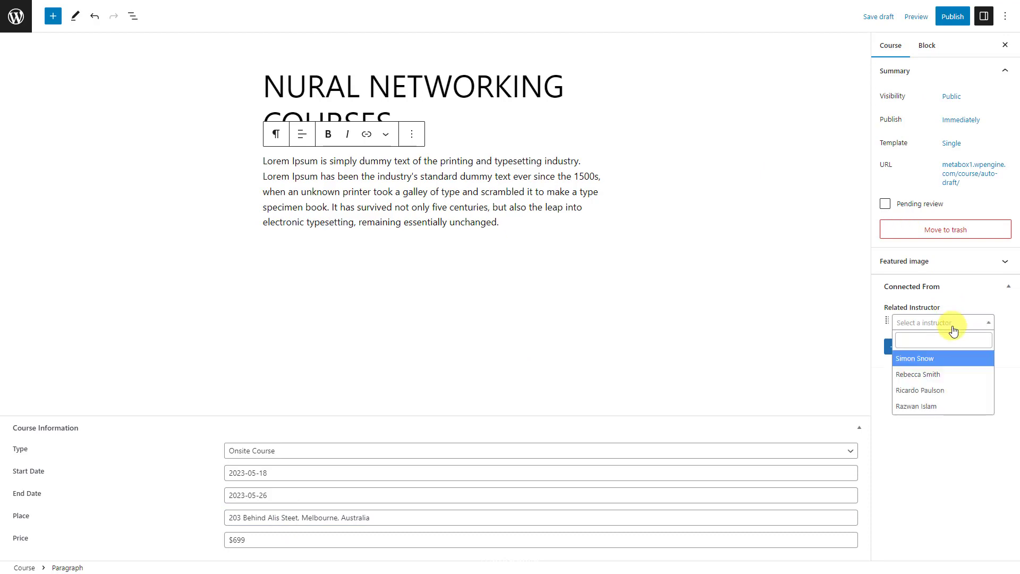
{"action": "left_click", "coordinate": [934, 357]}
{"action": "left_click", "coordinate": [923, 354]}
{"action": "left_click", "coordinate": [923, 351]}
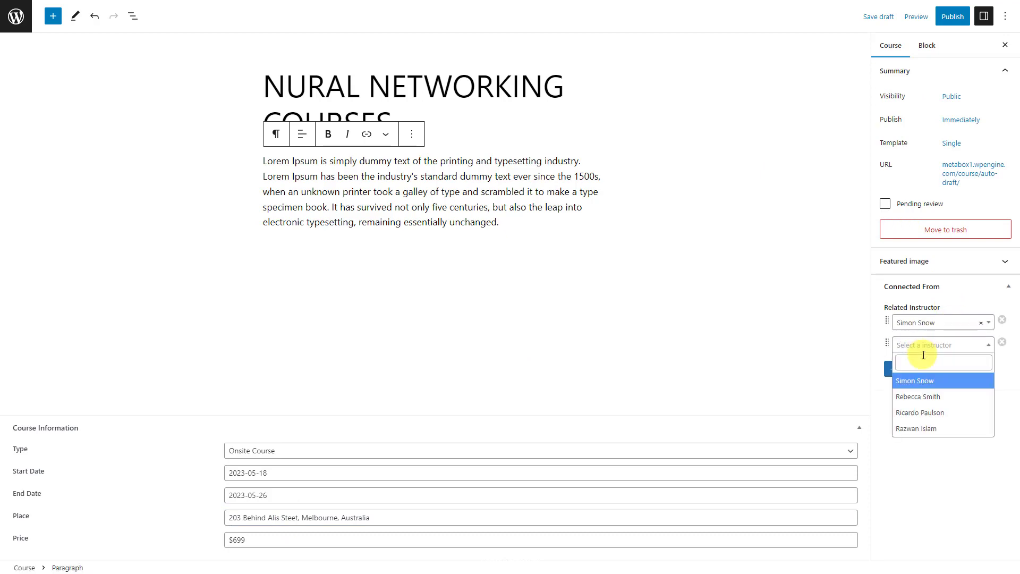
{"action": "left_click", "coordinate": [922, 397]}
{"action": "mouse_move", "coordinate": [46, 167]}
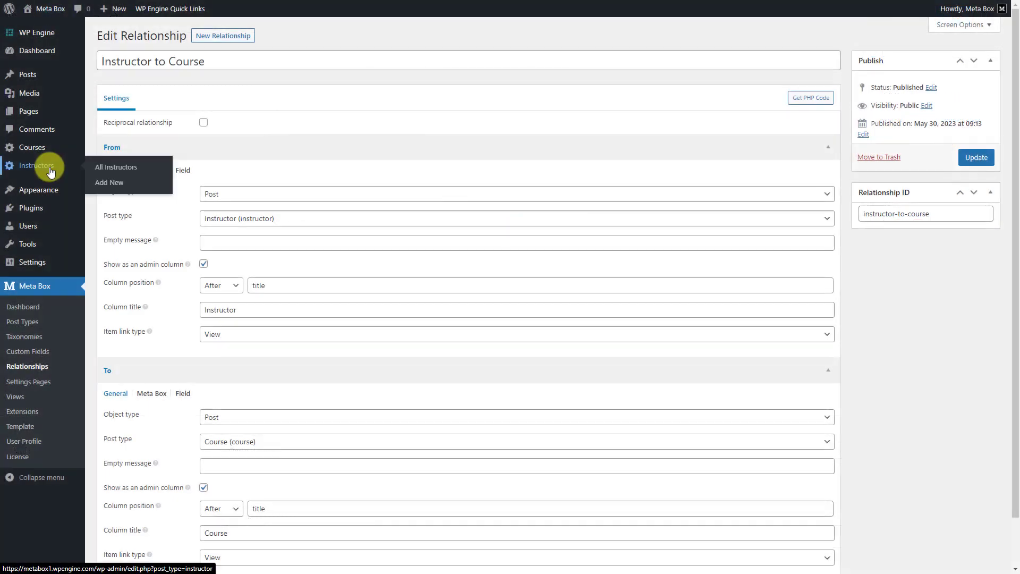
{"action": "left_click", "coordinate": [104, 187]}
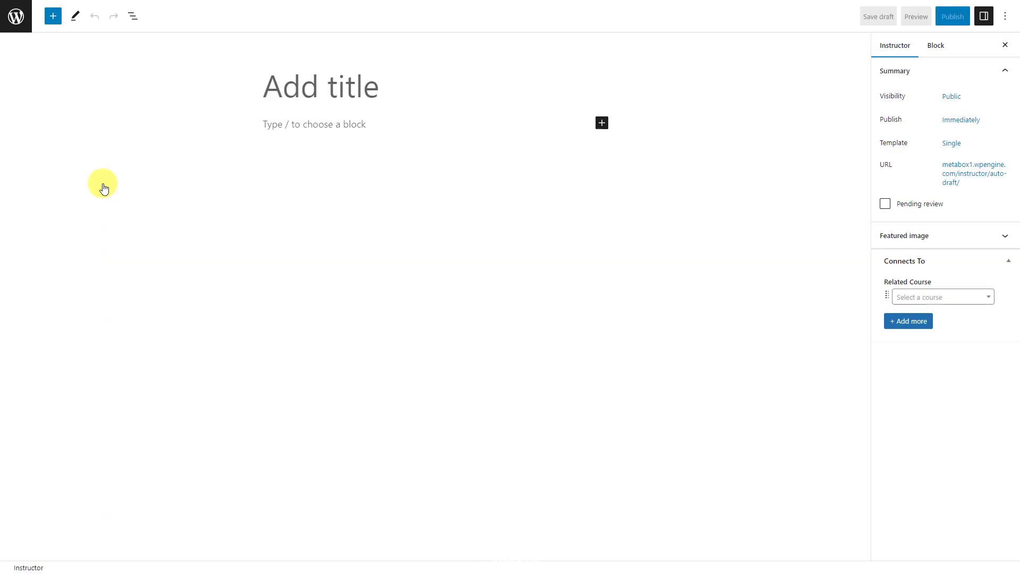
Title the new instructor post with the instructor's name and paste a Lorem ipsum bio
{"action": "left_click", "coordinate": [358, 91]}
{"action": "type", "text": "Simon Snow"}
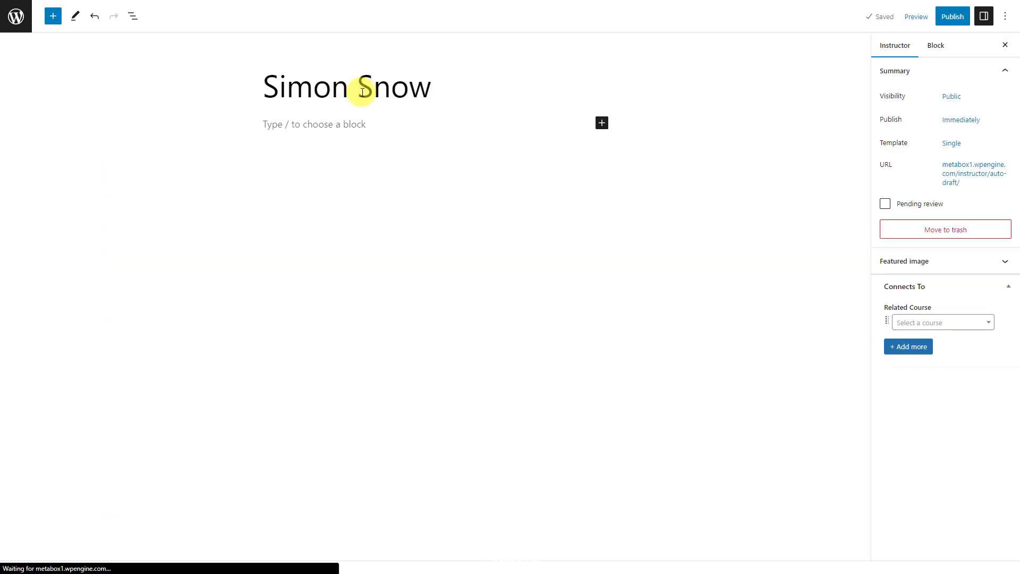
{"action": "left_click", "coordinate": [341, 124]}
{"action": "type", "text": "Lorem ipsum dolor sit amet, consectetur adipiscing elit, sed do eiusmod tempor incididunt ut labore et dolore magna aliqua. Ut enim ad minim veniam, quis nostrud exercitation ullamco laboris nisi ut aliquip ex ea commodo consequat. Duis aute irure dolor in reprehenderit in voluptate velit esse cillum dolore eu fugiat nulla pariatur. Excepteur sint occaecat cupidatat non proident, sunt in culpa qui officia deserunt mollit anim id est laborum"}
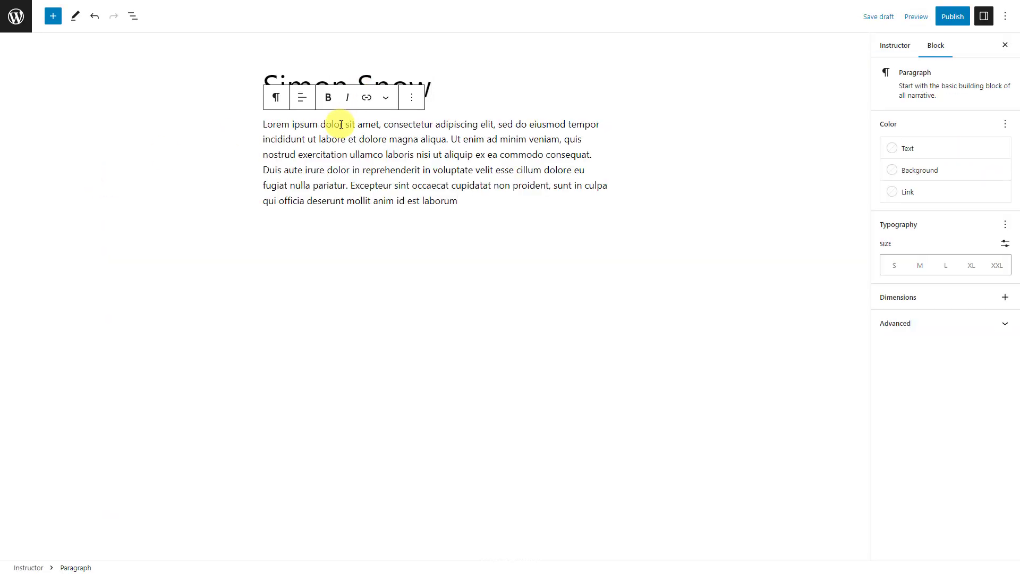
{"action": "left_click", "coordinate": [407, 231]}
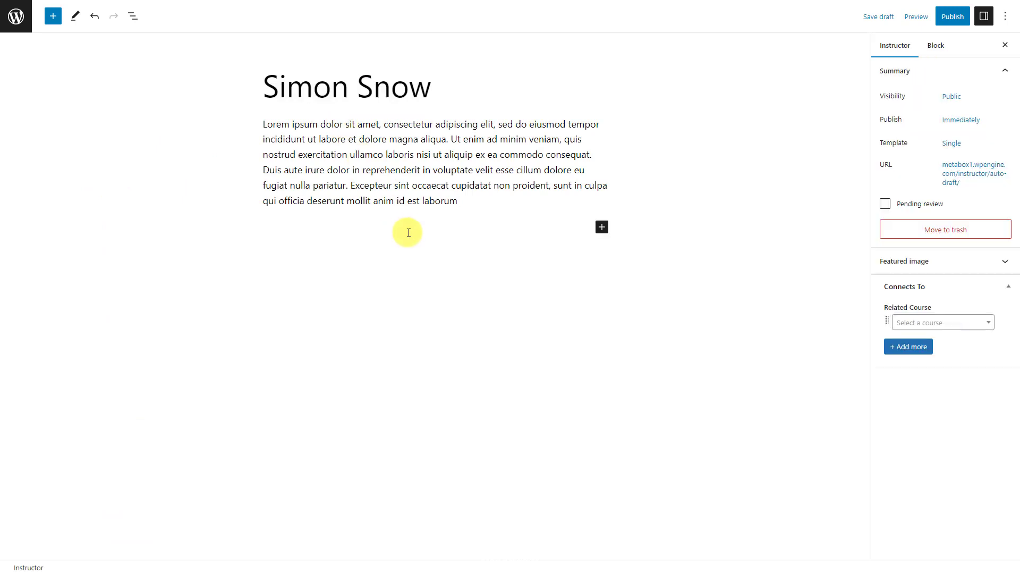
Link the WordPress theme, mobile app and NURAL NETWORKING COURSES courses as related courses
{"action": "left_click", "coordinate": [988, 326]}
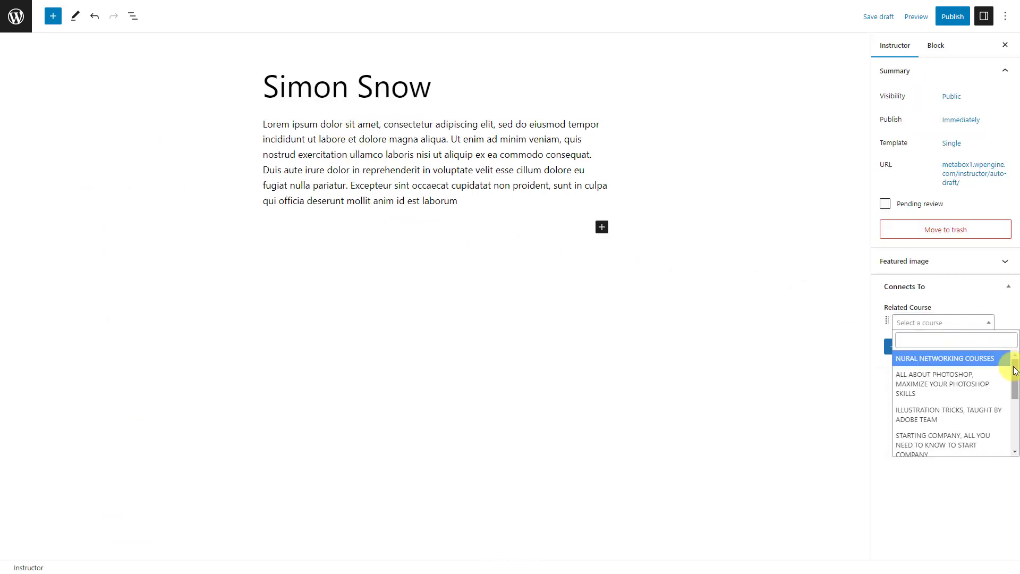
{"action": "left_click_drag", "start_coordinate": [1013, 377], "coordinate": [1009, 417]}
{"action": "left_click", "coordinate": [972, 418]}
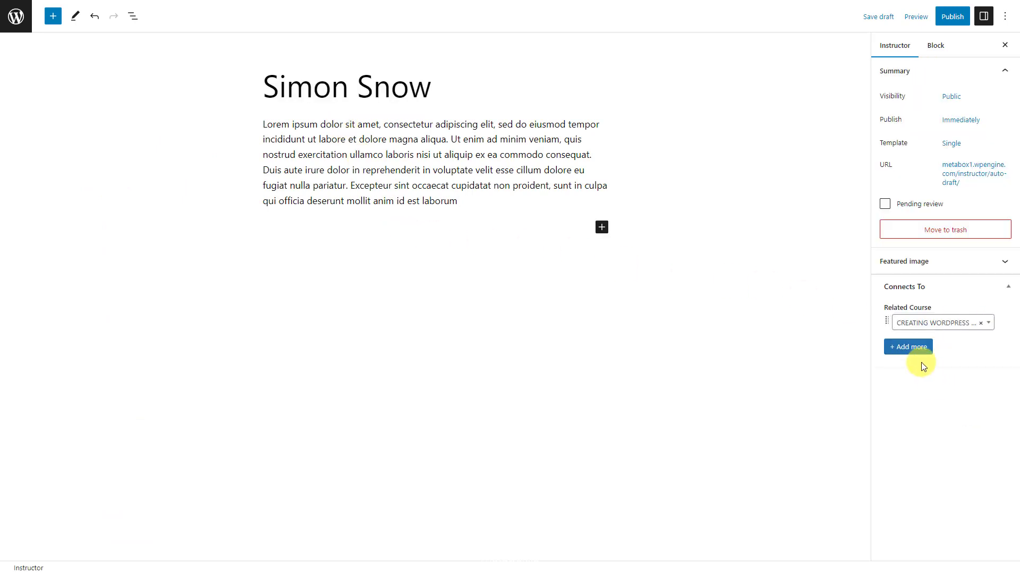
{"action": "left_click", "coordinate": [910, 347]}
{"action": "left_click", "coordinate": [984, 346]}
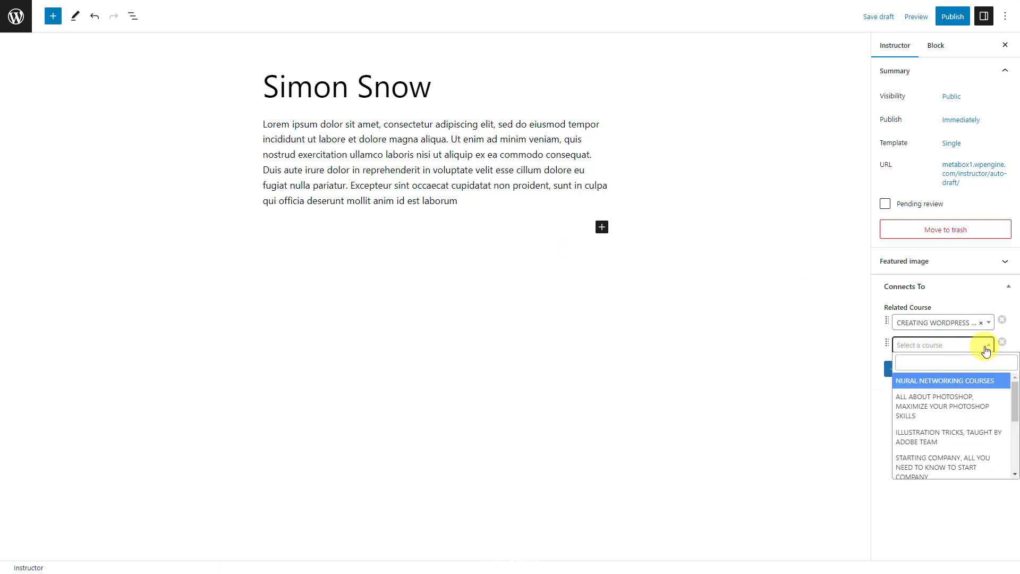
{"action": "left_click_drag", "start_coordinate": [1013, 383], "coordinate": [1011, 421]}
{"action": "left_click", "coordinate": [988, 421]}
{"action": "left_click", "coordinate": [915, 371]}
{"action": "left_click", "coordinate": [976, 367]}
{"action": "left_click", "coordinate": [943, 404]}
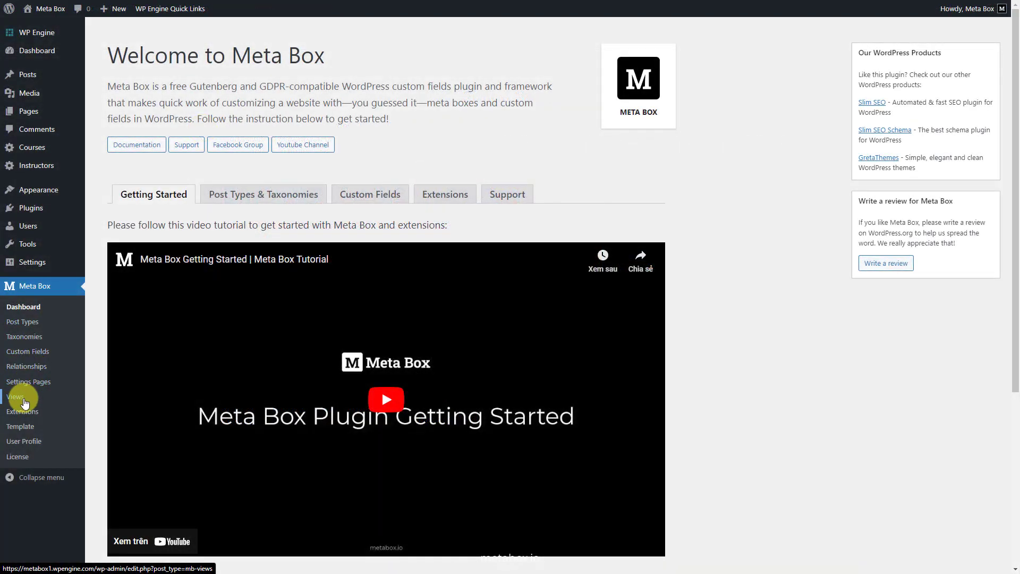
Create a new Meta Box view titled 'Instructor Template'
{"action": "left_click", "coordinate": [23, 400]}
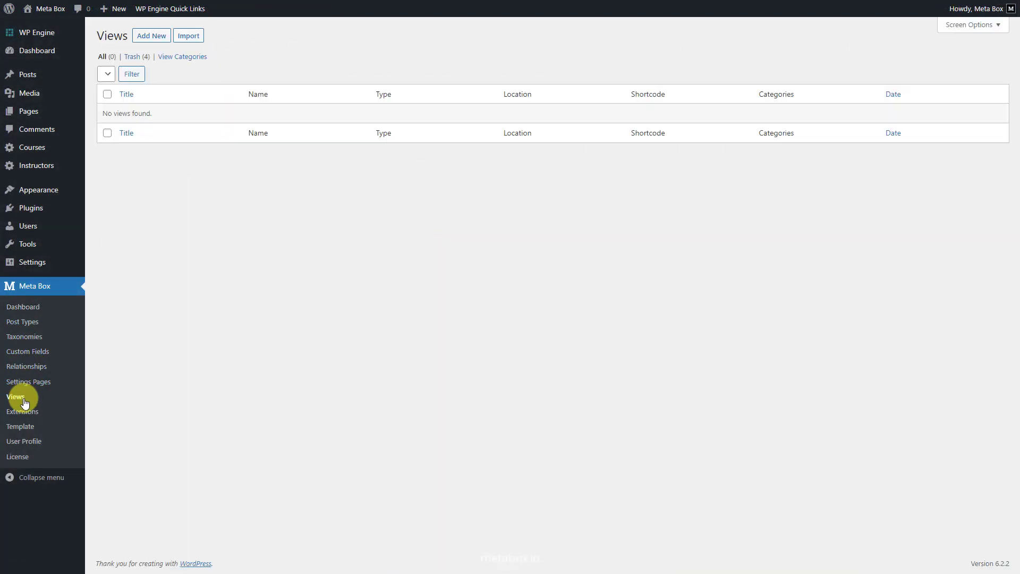
{"action": "left_click", "coordinate": [151, 36]}
{"action": "type", "text": "Instructor Template"}
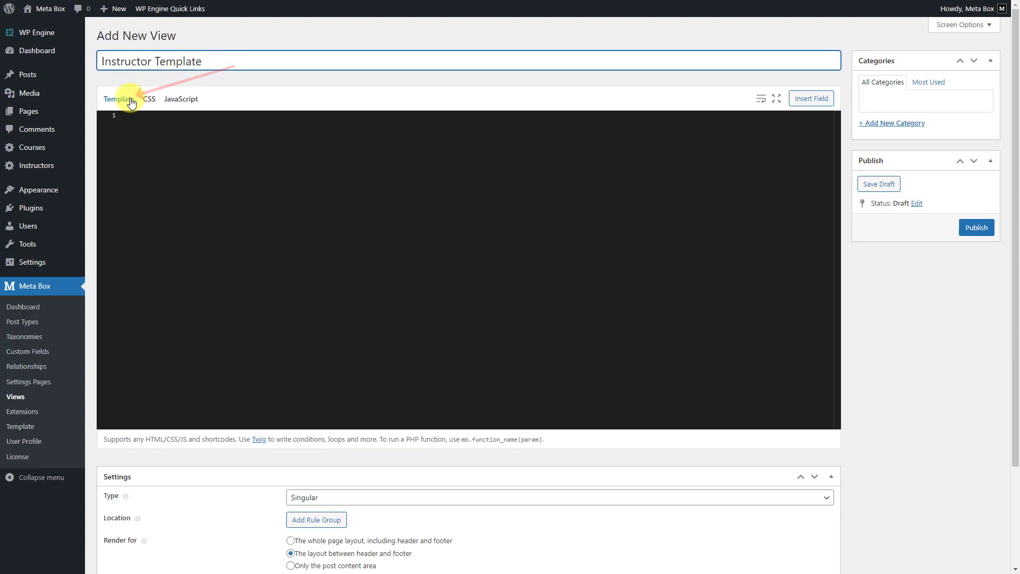
{"action": "left_click", "coordinate": [149, 118]}
Insert {{ post.title }} and {{ post.content }} into the view's template code
{"action": "left_click", "coordinate": [801, 99]}
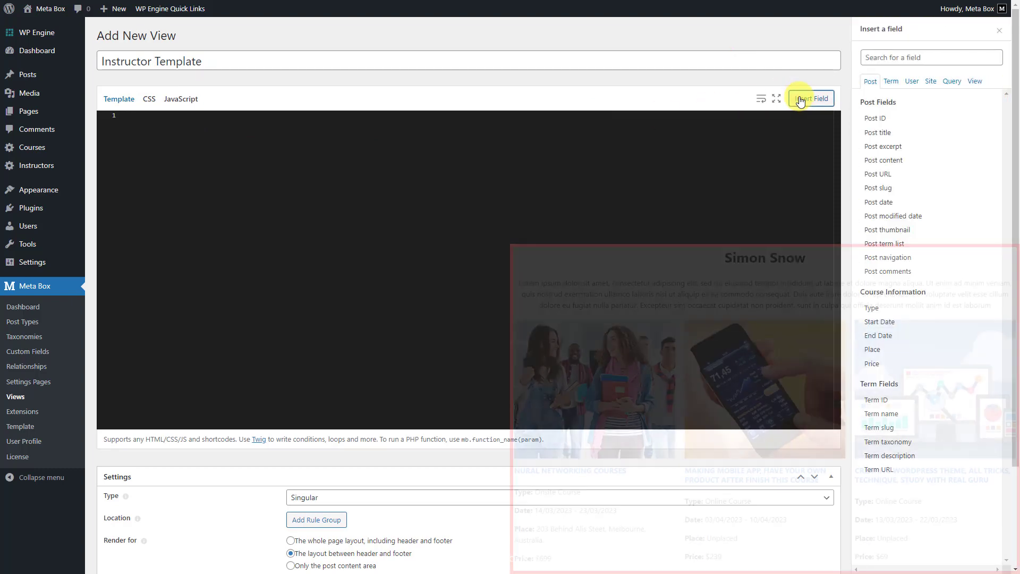
{"action": "left_click", "coordinate": [877, 135]}
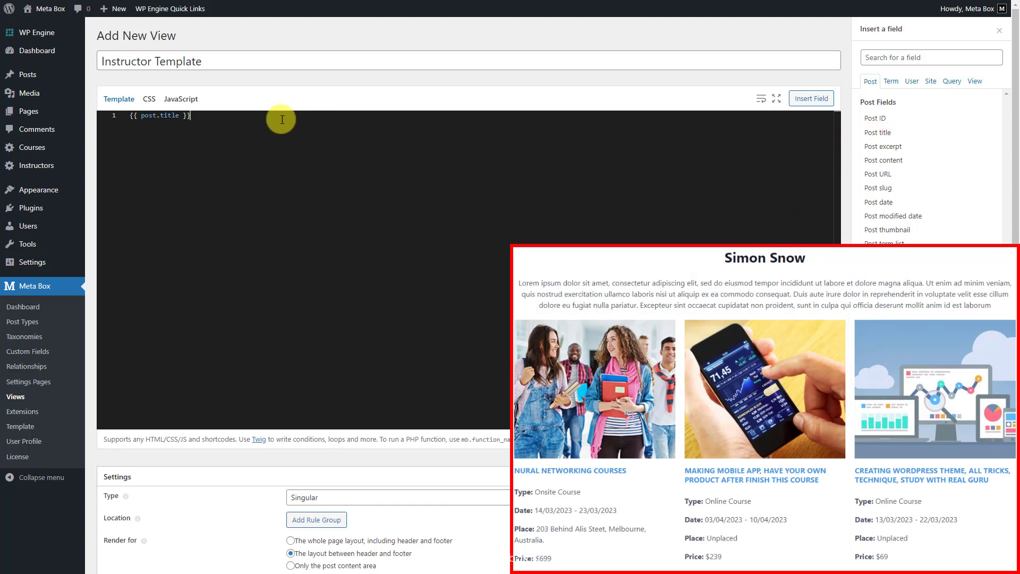
{"action": "left_click", "coordinate": [866, 162]}
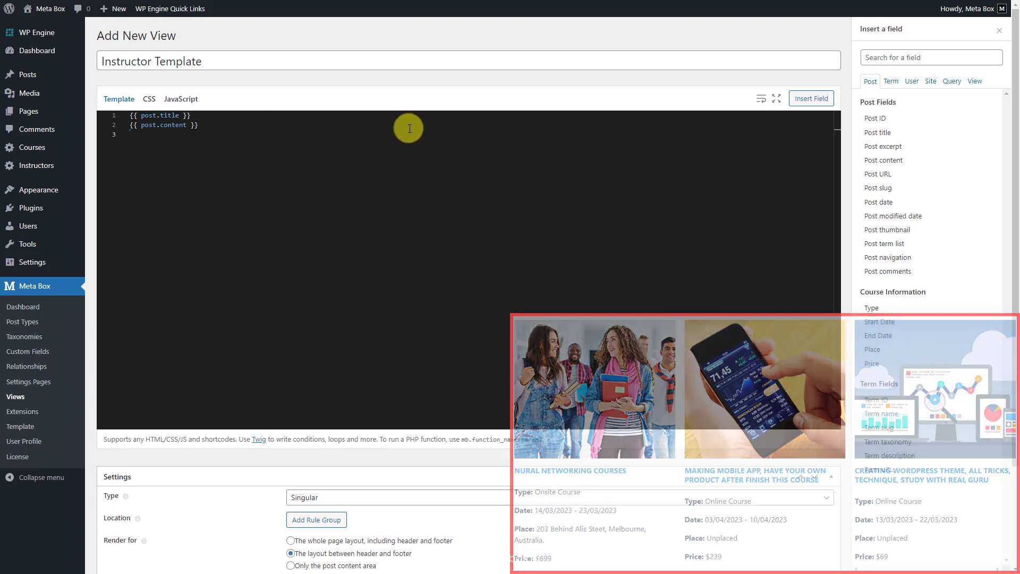
{"action": "left_click", "coordinate": [951, 89]}
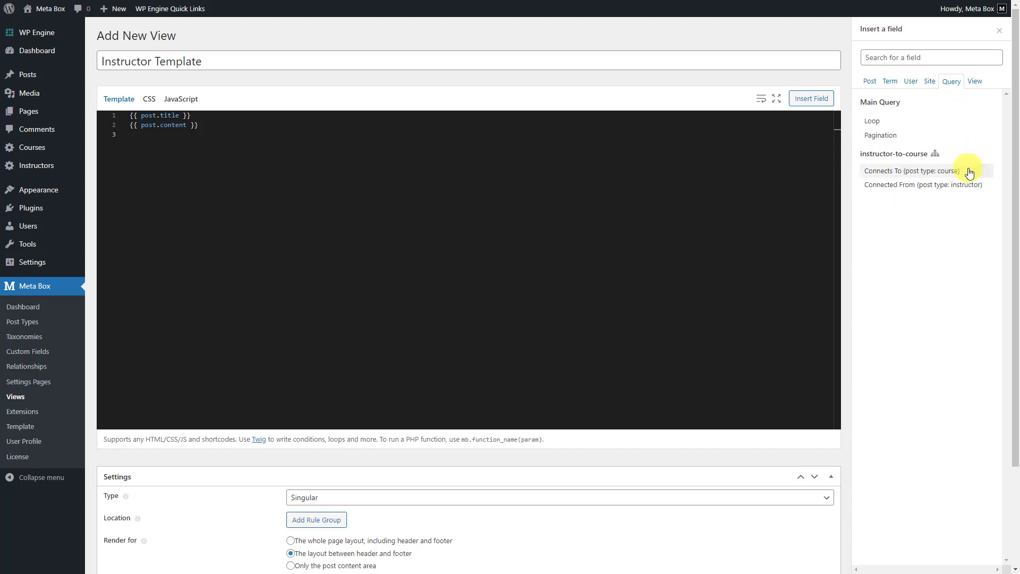
Insert a loop over the instructor's connected courses and clear its INSERT FIELDS HERE placeholder
{"action": "left_click", "coordinate": [951, 171]}
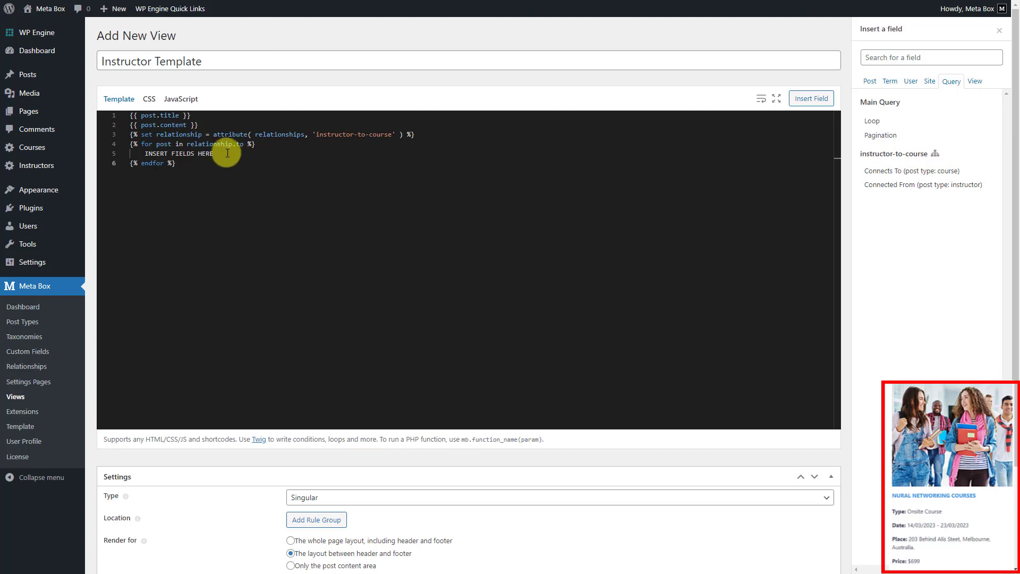
{"action": "left_click_drag", "start_coordinate": [217, 154], "coordinate": [147, 155]}
{"action": "key", "text": "Delete"}
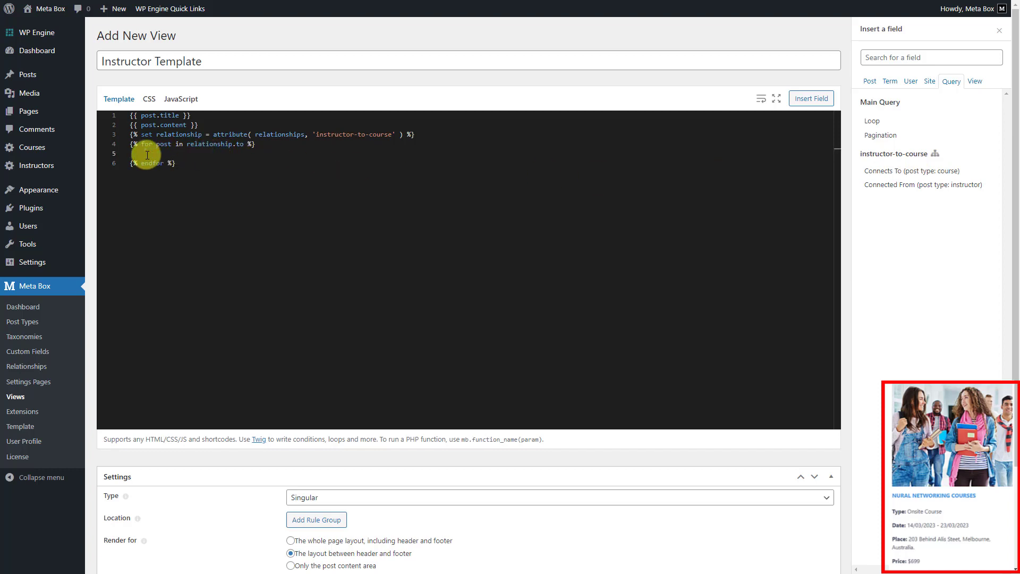
{"action": "left_click", "coordinate": [871, 82]}
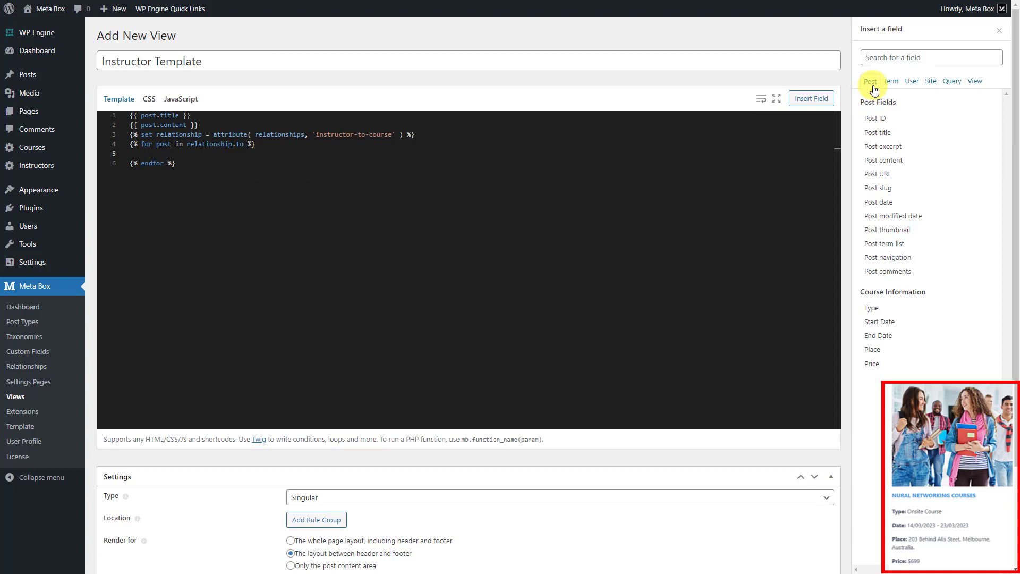
Insert the course's full-size post thumbnail and post title into the loop, each on its own line
{"action": "left_click", "coordinate": [906, 231]}
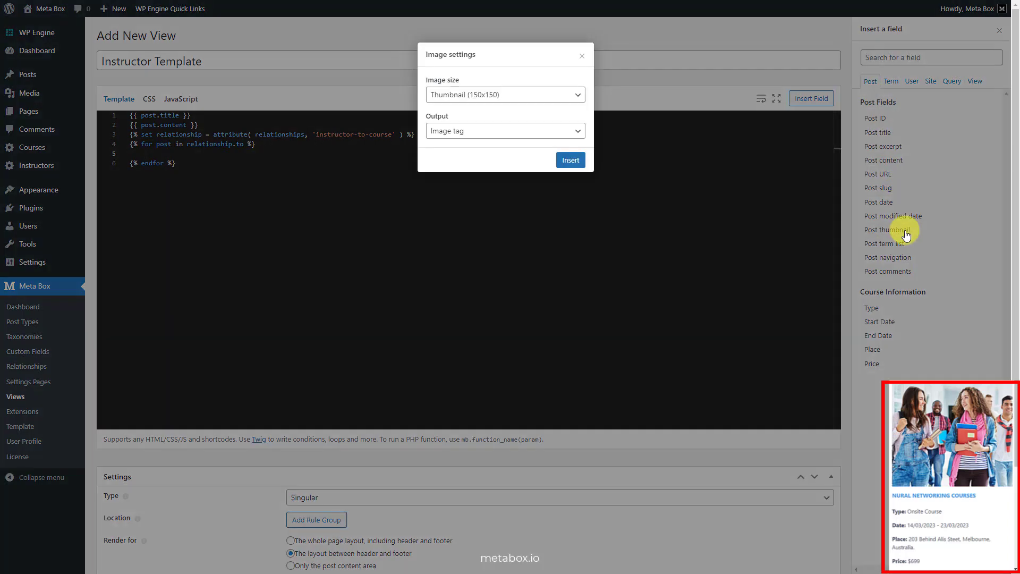
{"action": "left_click", "coordinate": [580, 96]}
{"action": "left_click", "coordinate": [463, 173]}
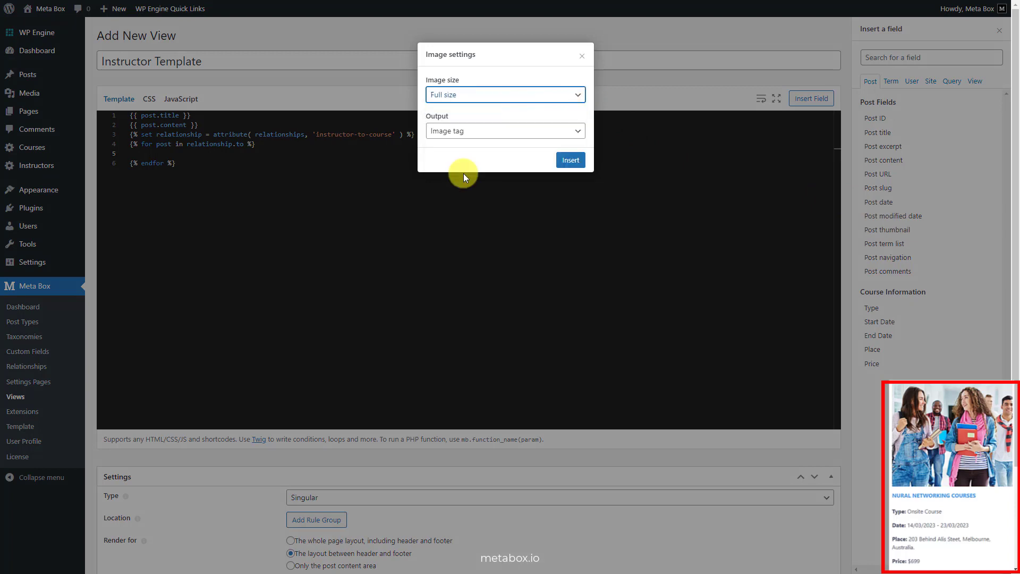
{"action": "left_click", "coordinate": [565, 158]}
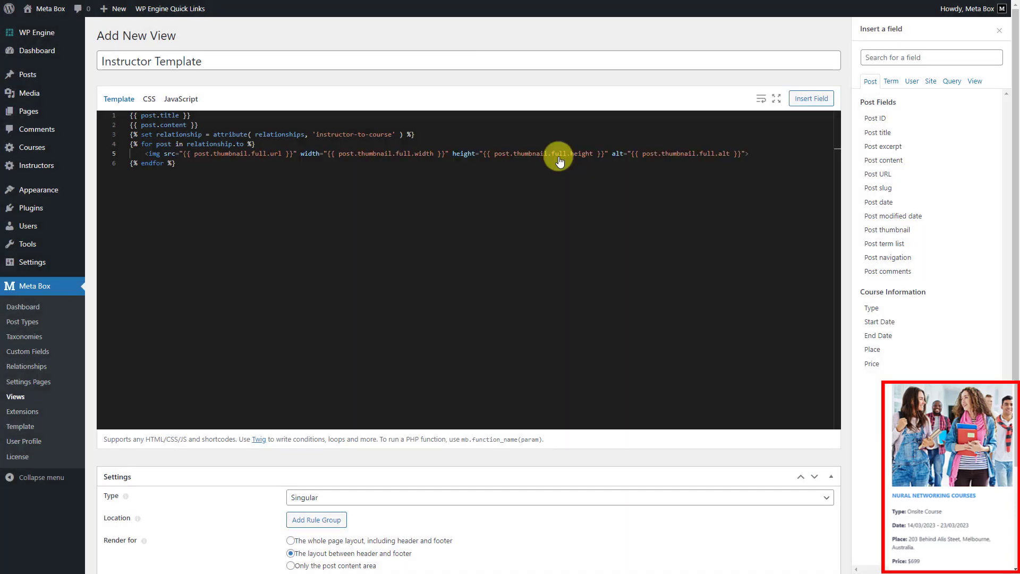
{"action": "left_click", "coordinate": [749, 153]}
{"action": "key", "text": "Return"}
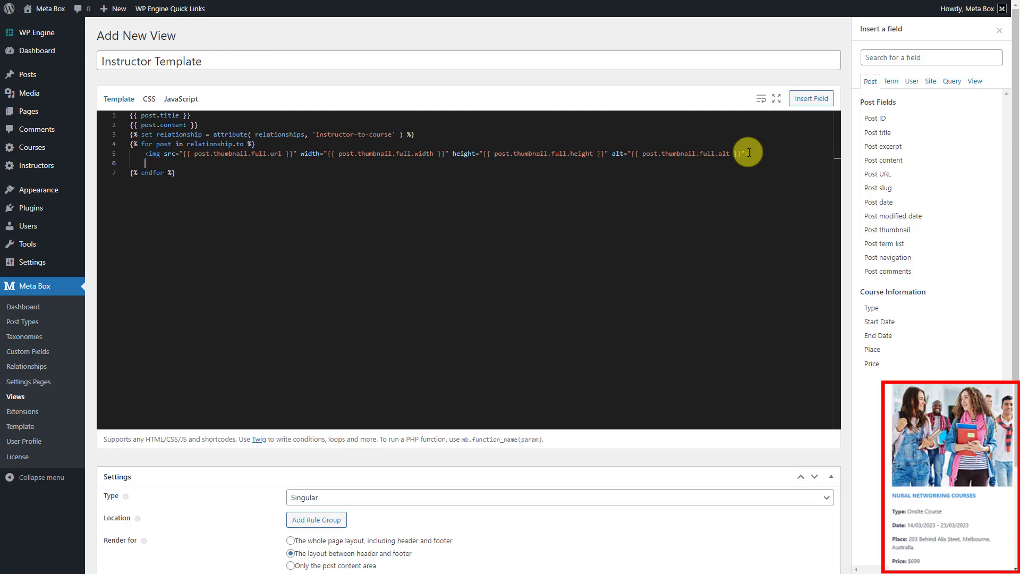
{"action": "left_click", "coordinate": [878, 133]}
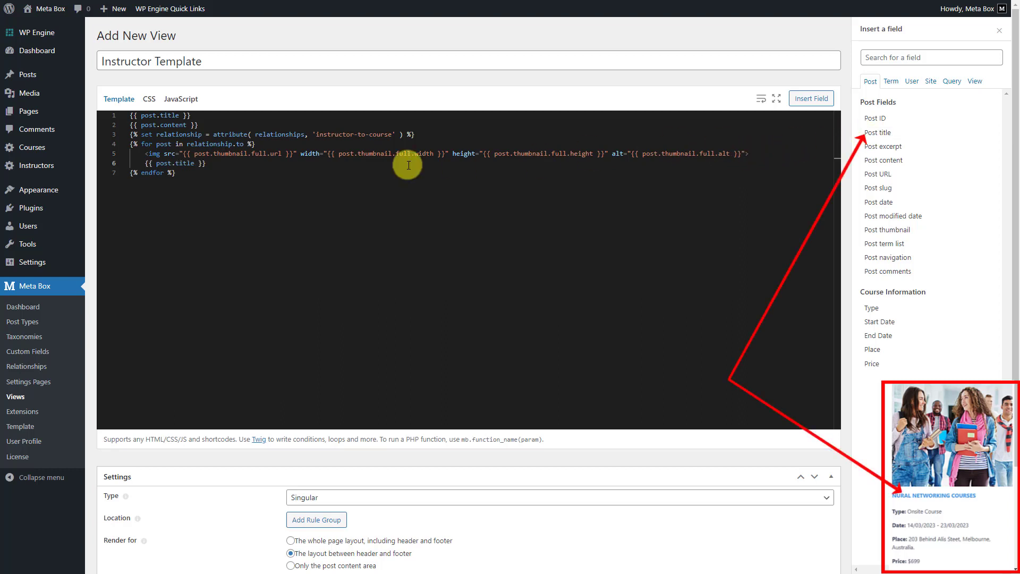
{"action": "left_click", "coordinate": [218, 166]}
{"action": "key", "text": "Return"}
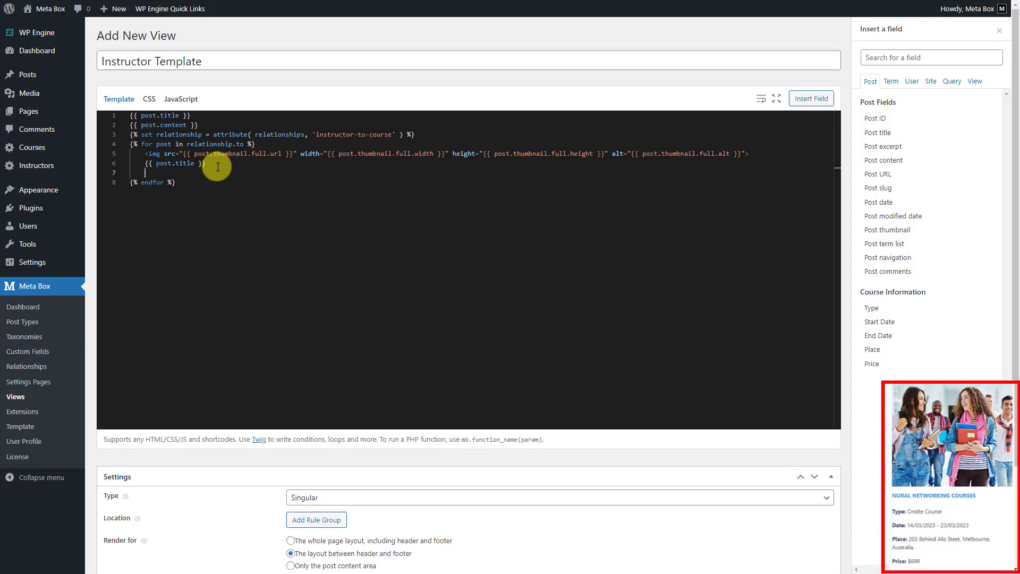
Add the course Type as its label and the Start Date in the WordPress date format
{"action": "left_click", "coordinate": [872, 308]}
{"action": "left_click", "coordinate": [578, 94]}
{"action": "left_click", "coordinate": [509, 119]}
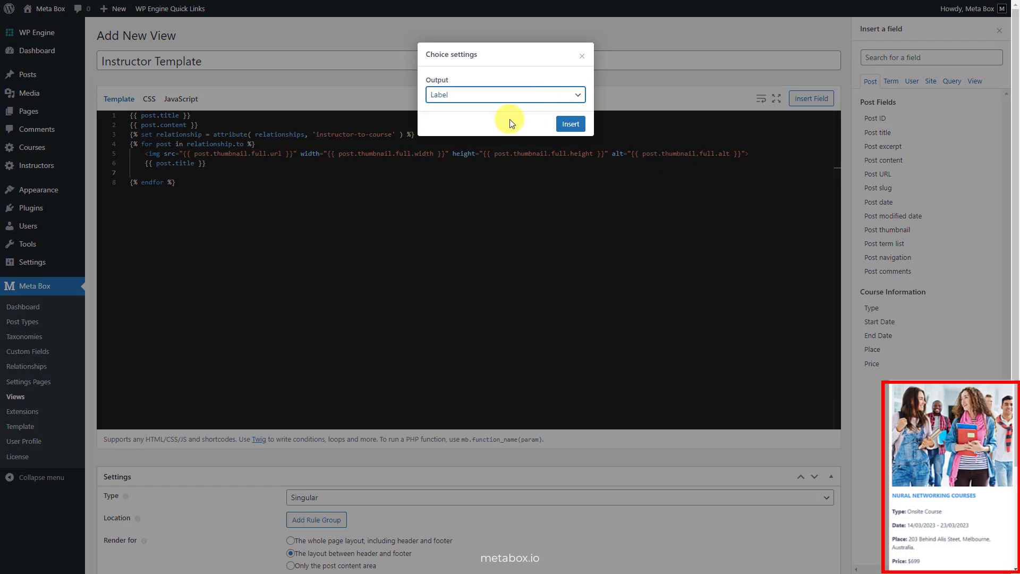
{"action": "left_click", "coordinate": [569, 123]}
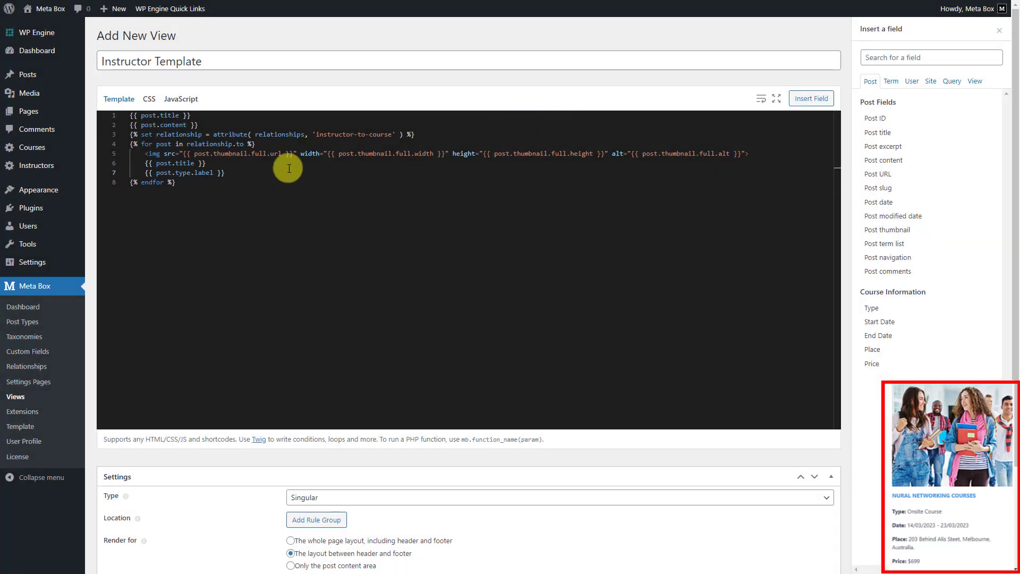
{"action": "left_click", "coordinate": [237, 171]}
{"action": "key", "text": "Return"}
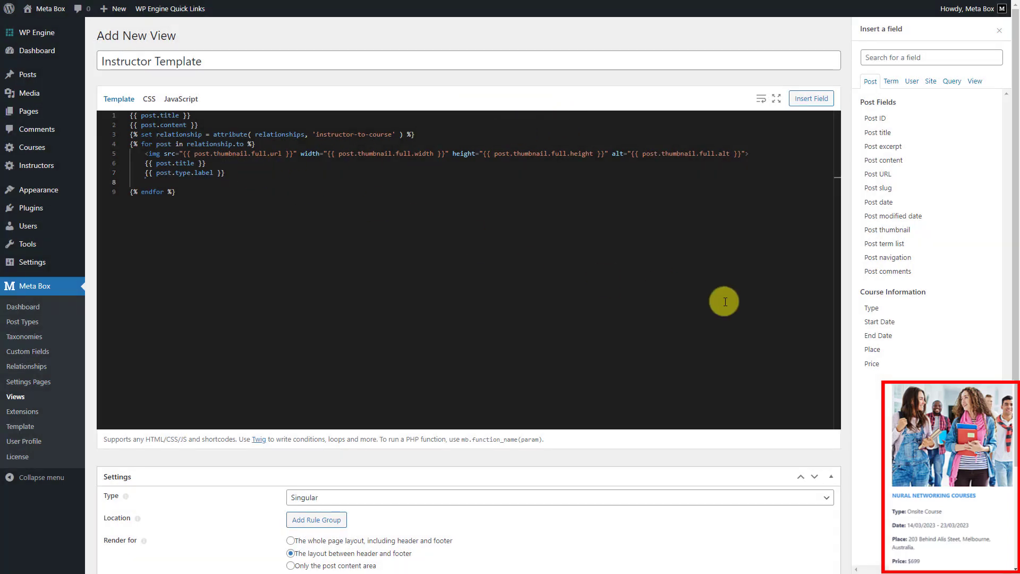
{"action": "left_click", "coordinate": [893, 321]}
{"action": "left_click", "coordinate": [577, 96]}
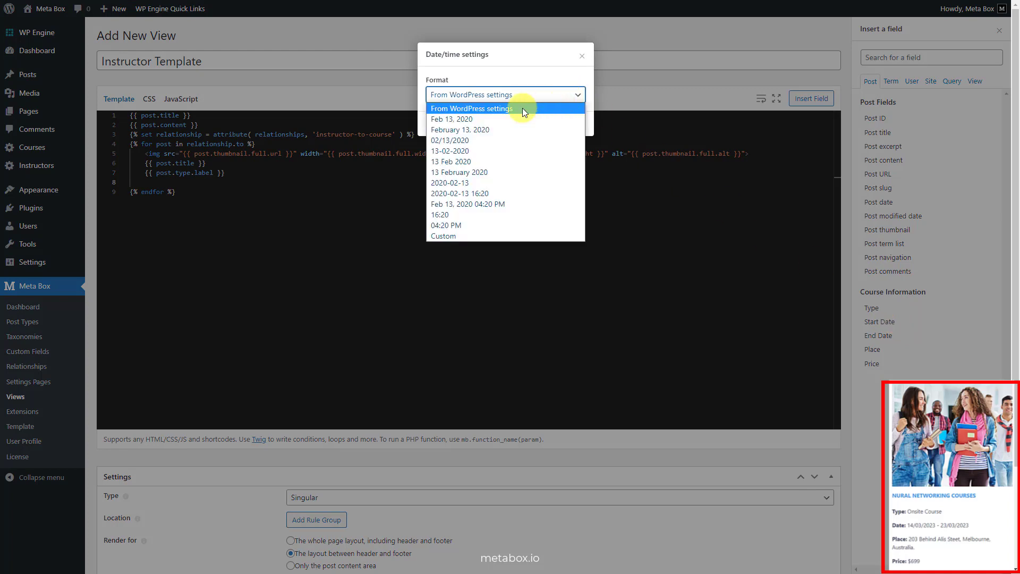
{"action": "left_click", "coordinate": [522, 107]}
{"action": "left_click", "coordinate": [564, 125]}
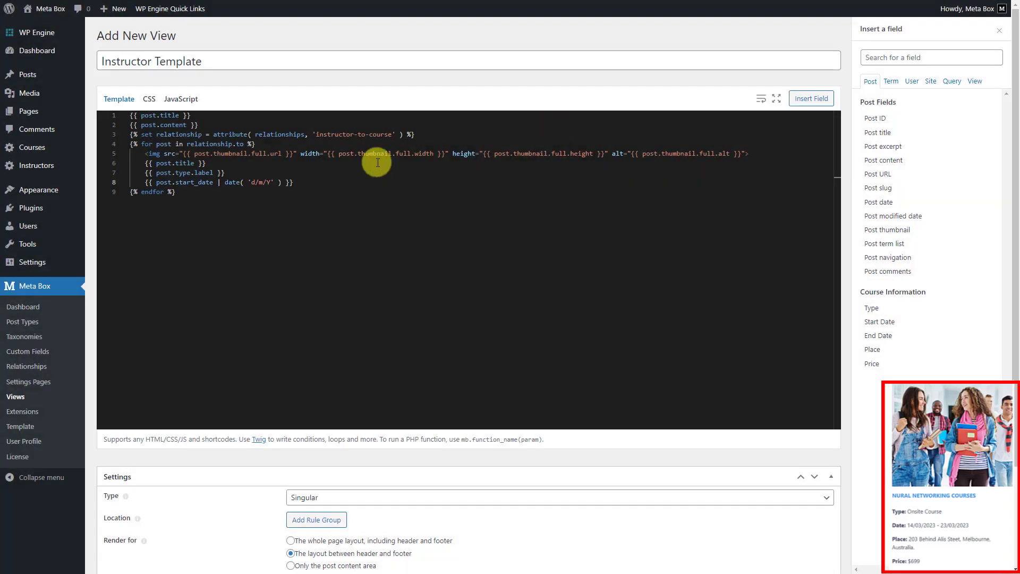
{"action": "left_click", "coordinate": [303, 182]}
{"action": "key", "text": "Return"}
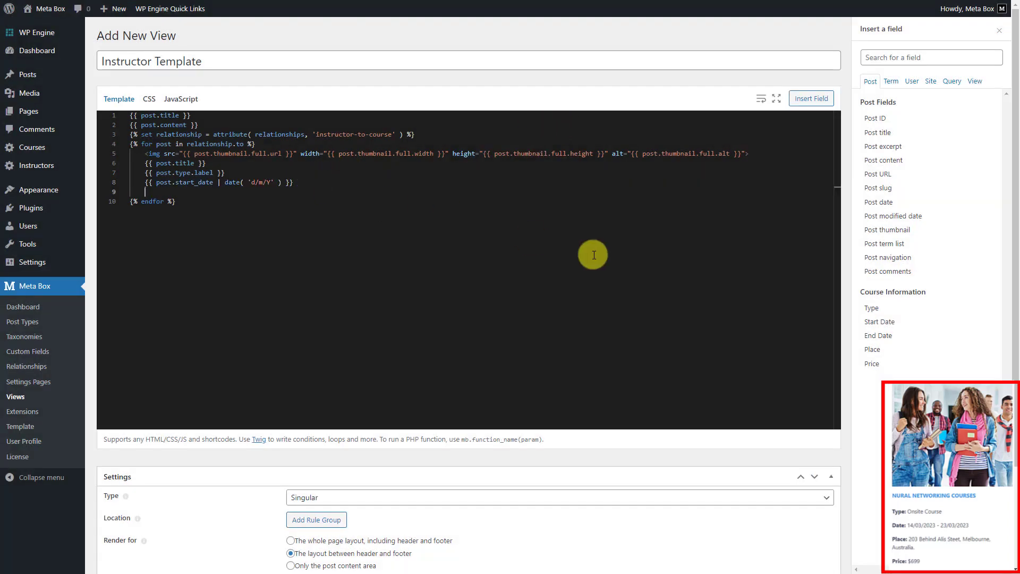
Add the End Date, Place and Price fields on the following lines of the loop
{"action": "left_click", "coordinate": [872, 335]}
{"action": "left_click", "coordinate": [578, 128]}
{"action": "left_click", "coordinate": [292, 191]}
{"action": "key", "text": "Return"}
{"action": "left_click", "coordinate": [867, 351]}
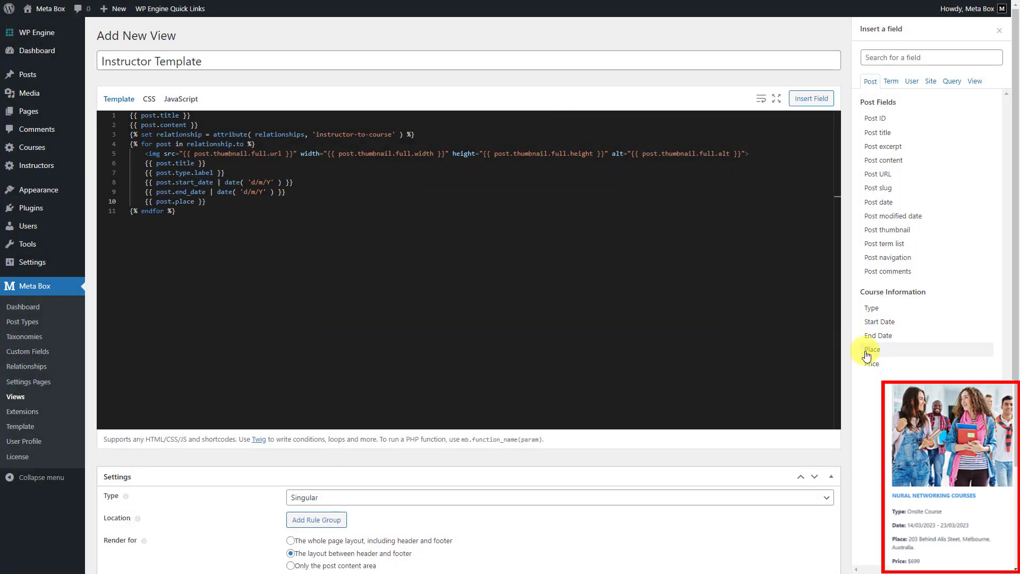
{"action": "left_click", "coordinate": [213, 205]}
{"action": "key", "text": "Return"}
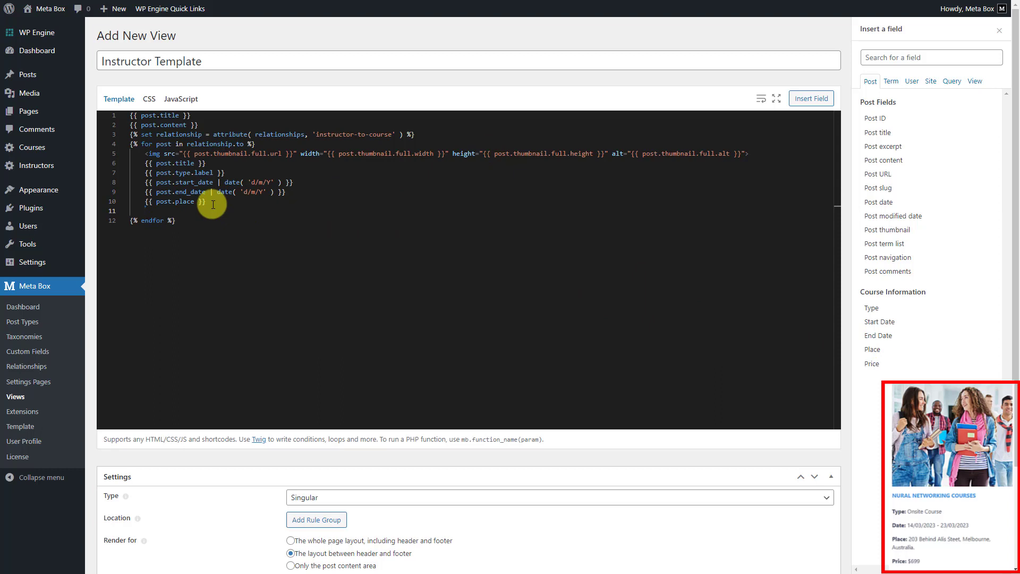
{"action": "left_click", "coordinate": [868, 367]}
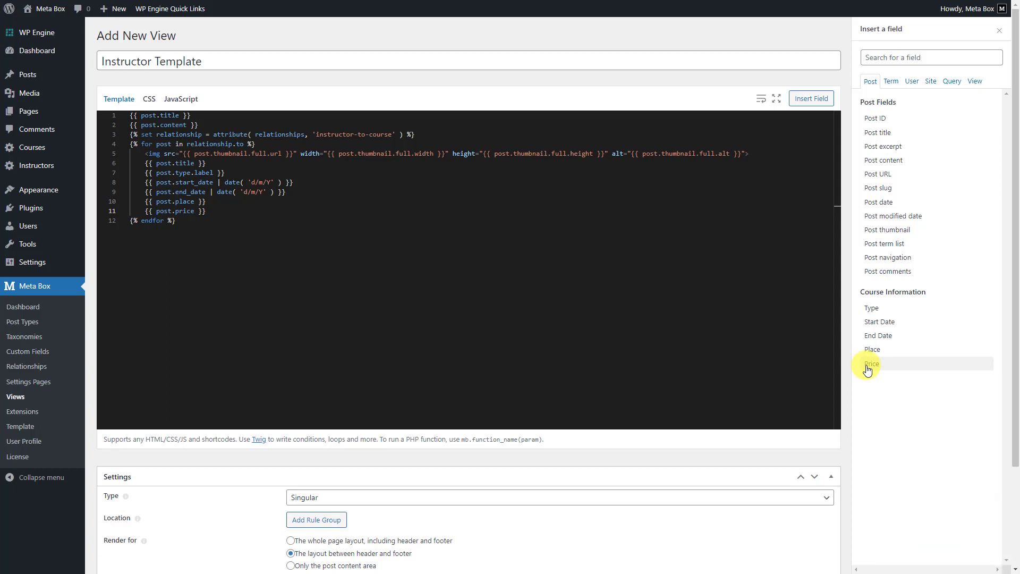
Close the field panel and start a new location rule group for the view
{"action": "left_click", "coordinate": [1000, 31]}
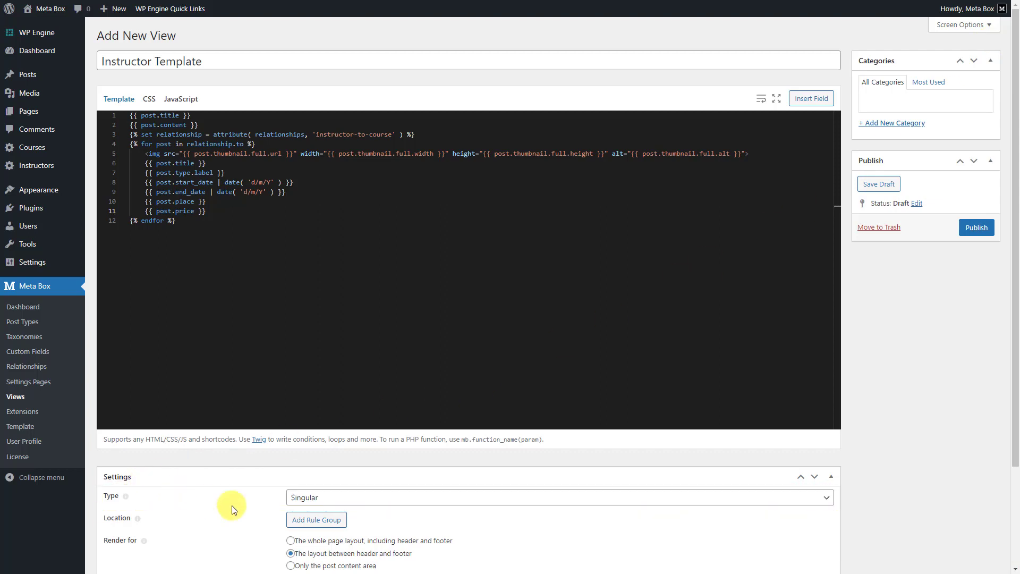
{"action": "left_click", "coordinate": [298, 521]}
{"action": "left_click", "coordinate": [298, 521]}
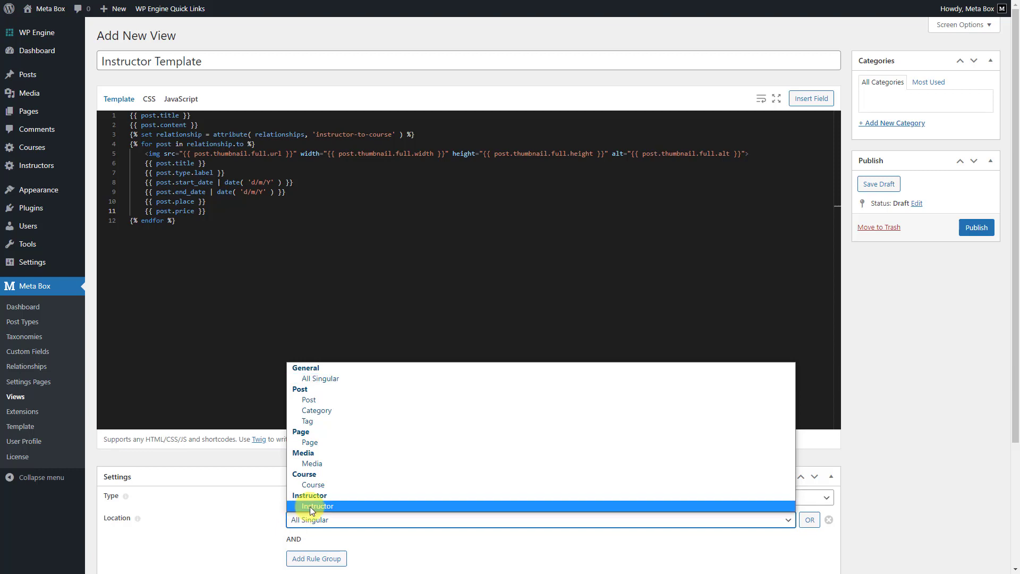
Show the view on Instructor posts, publish it, and open an instructor's page to check it
{"action": "left_click", "coordinate": [310, 506]}
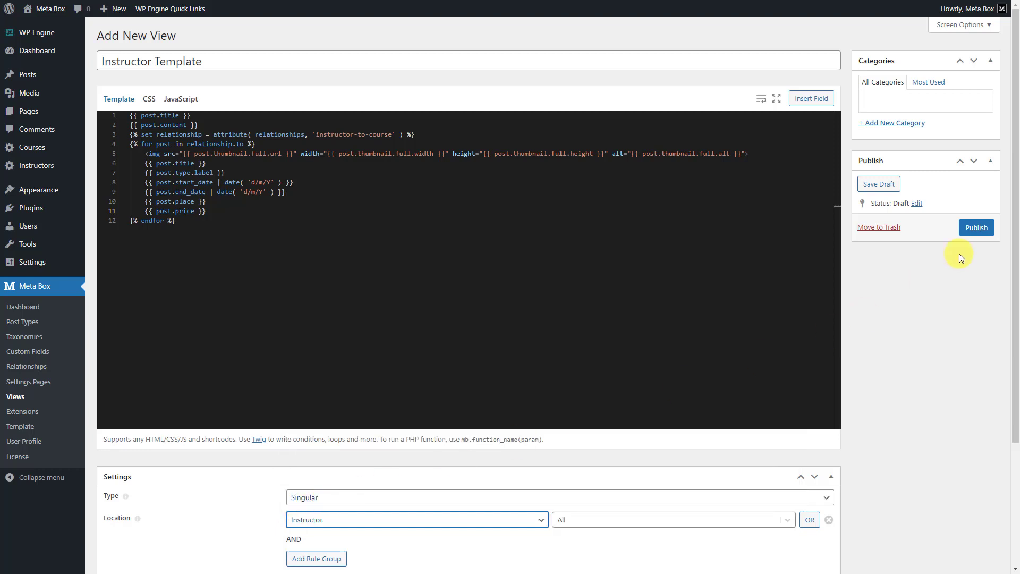
{"action": "left_click", "coordinate": [984, 233]}
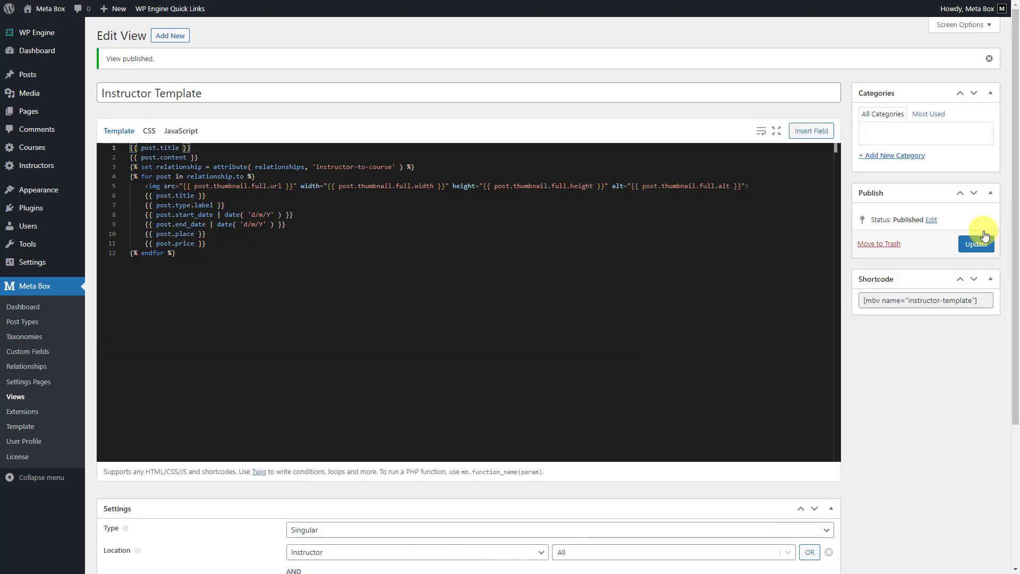
{"action": "left_click", "coordinate": [37, 167]}
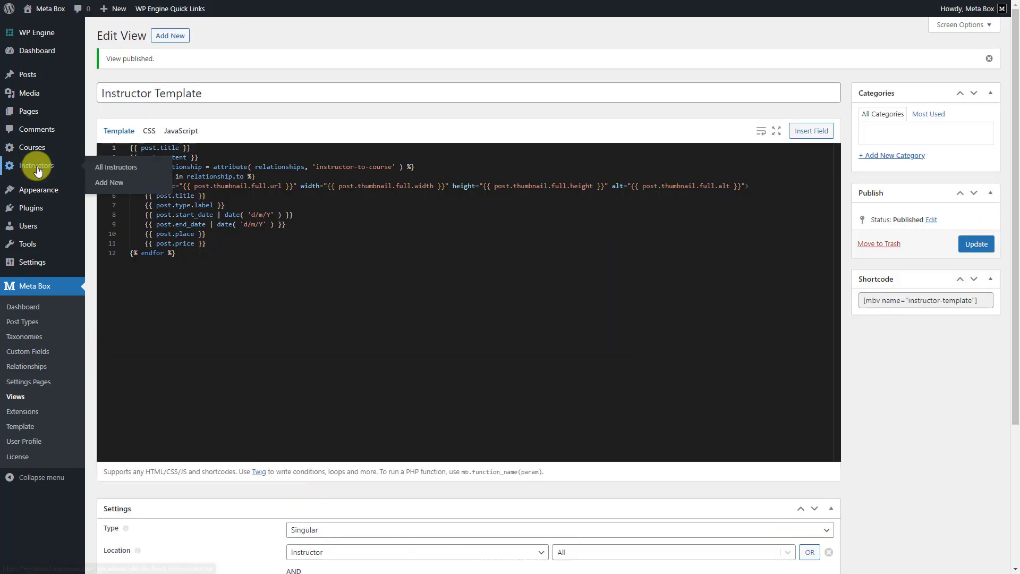
{"action": "left_click", "coordinate": [201, 128]}
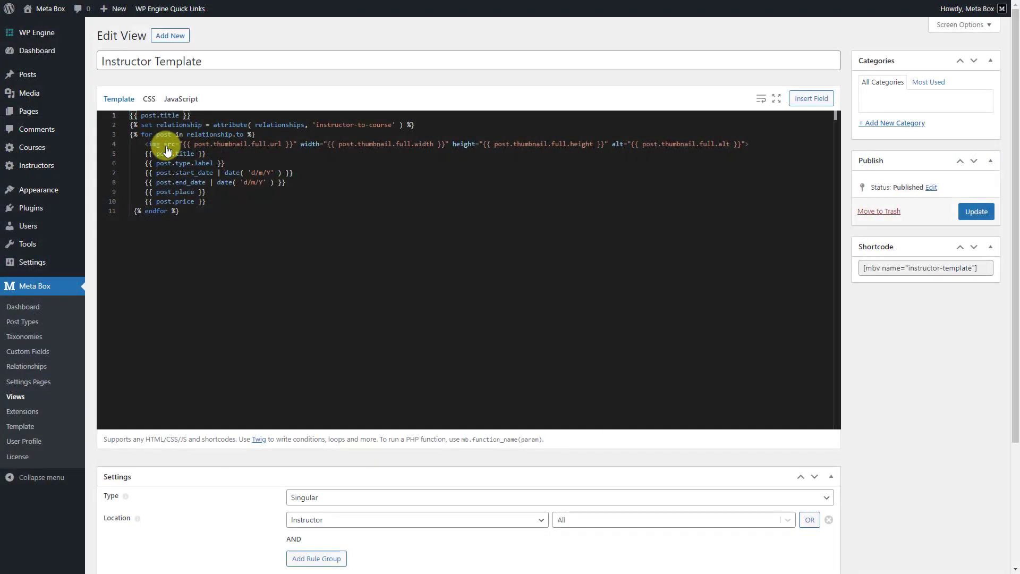
Replace the template with the prepared HTML markup and paste the flexbox card CSS
{"action": "key", "text": "ctrl+a"}
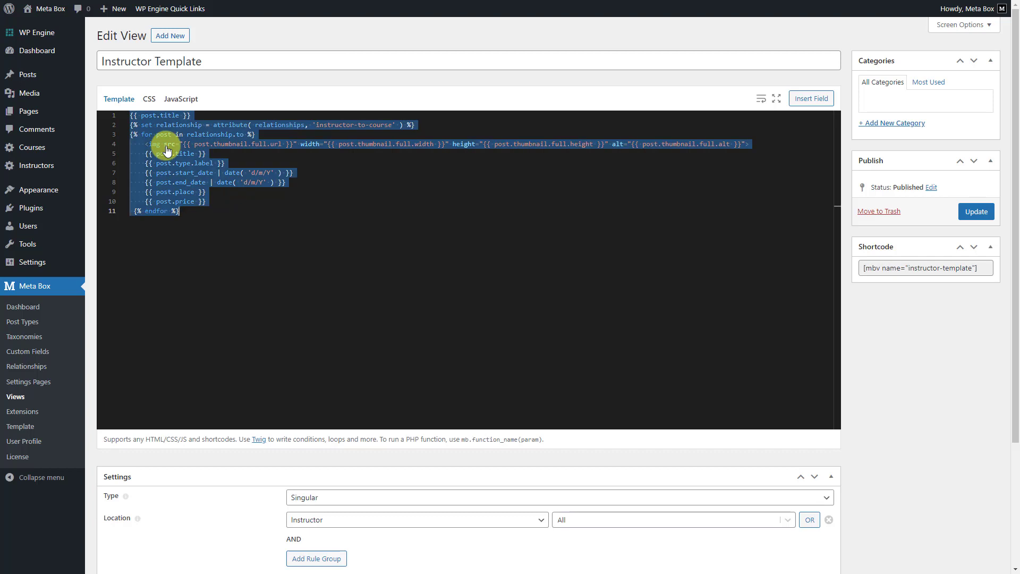
{"action": "type", "text": "<div class=\"container instructor-template\"> <h1>{{ post.title }}</h1> <span>{{ post.content }}</span> <div class=\"items\"> {% set relationship = attribute( relationships, 'instructor-to-course' ) %} {% for post in relationship.to %}     <div class=\"item\">         <img src=\"{{ post.thumbnail.full.url }}\" width=\"{{ post.thumbnail.full.width }}\" height=\"{{ post.thumbnail.full.height }}\" alt=\"{{ post.thumbnail.full.alt }}\">         <h5><a href=\"{{ post.url }}\">{{ post.title }}</a></h5>         <p><b>Type:</b> <span>{{ post.type.label }}</span></p>         <p><b>Date:</b> <span> {{ post.start_date | date( 'd/m/Y' ) }} - {{ post.end_date | date( 'd/m/Y' ) }}</span></p>         <p><b>Place:</b> <span> {{ post.place }}</span></p>         <p><b>Price:</b> <span> {{ post.price }}</span></p>     </div> {% endfor %} </div> </div>"}
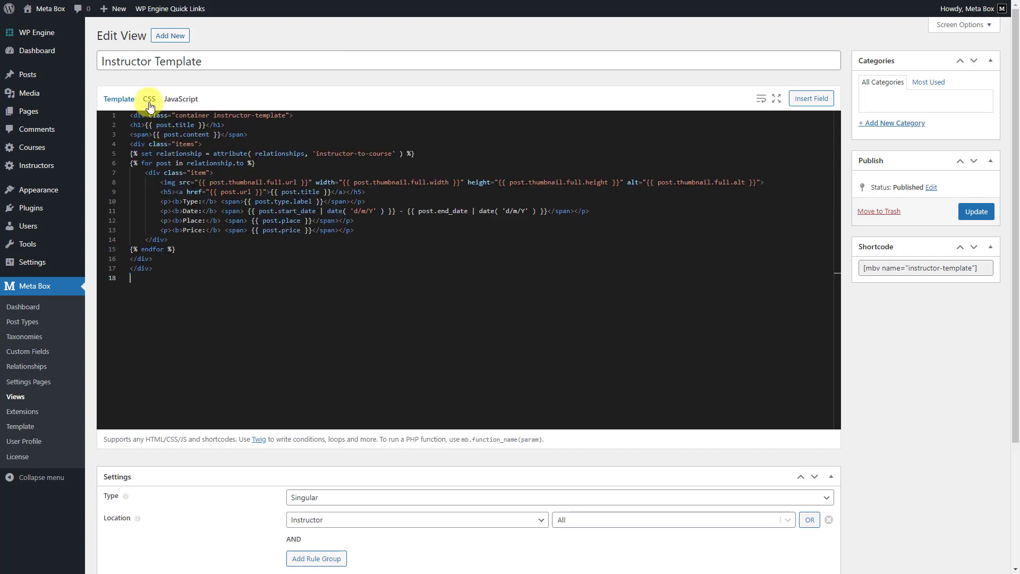
{"action": "left_click", "coordinate": [149, 99]}
{"action": "type", "text": ".items {     display: flex;     gap: 20px;     margin: 20px 0; }  .item {     flex: 1;     text-align: left; }  .item img {     width: 100%;     height: 300px;     object-fit: cover; }  .item h5 {     margin-top: 10px; }  .instructor-template {     text-align: center;     margin: 20px 0; }"}
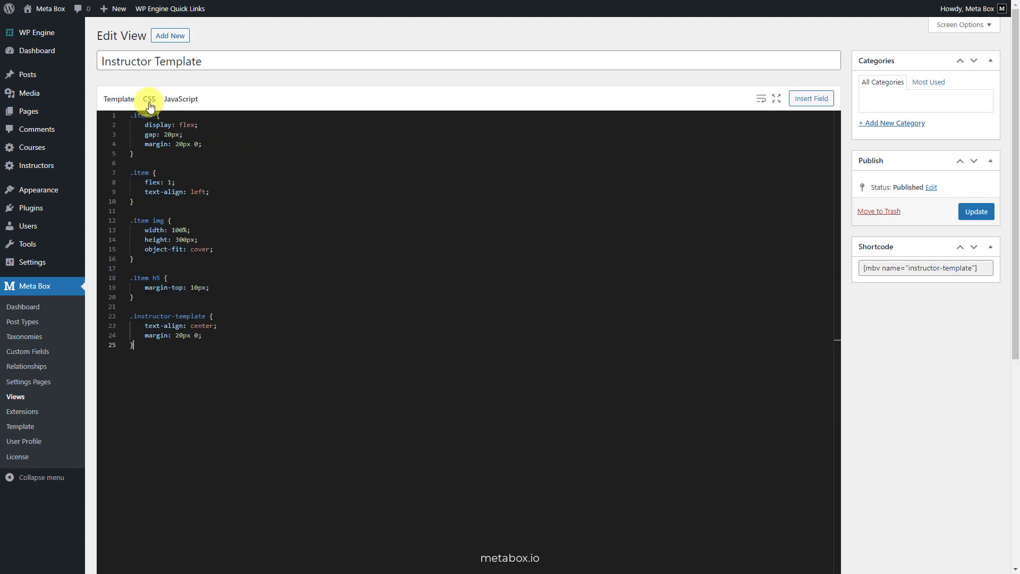
Save the Instructor Template view changes with Update
{"action": "left_click", "coordinate": [971, 212]}
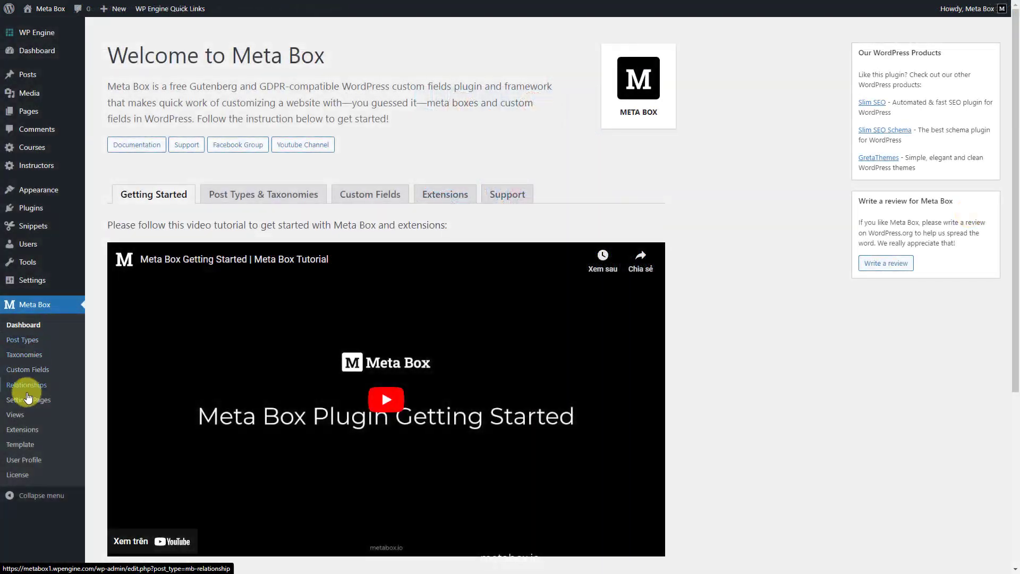
Create a new view titled 'Course Template' and open the insertable fields list for its template
{"action": "left_click", "coordinate": [22, 420]}
{"action": "left_click", "coordinate": [149, 35]}
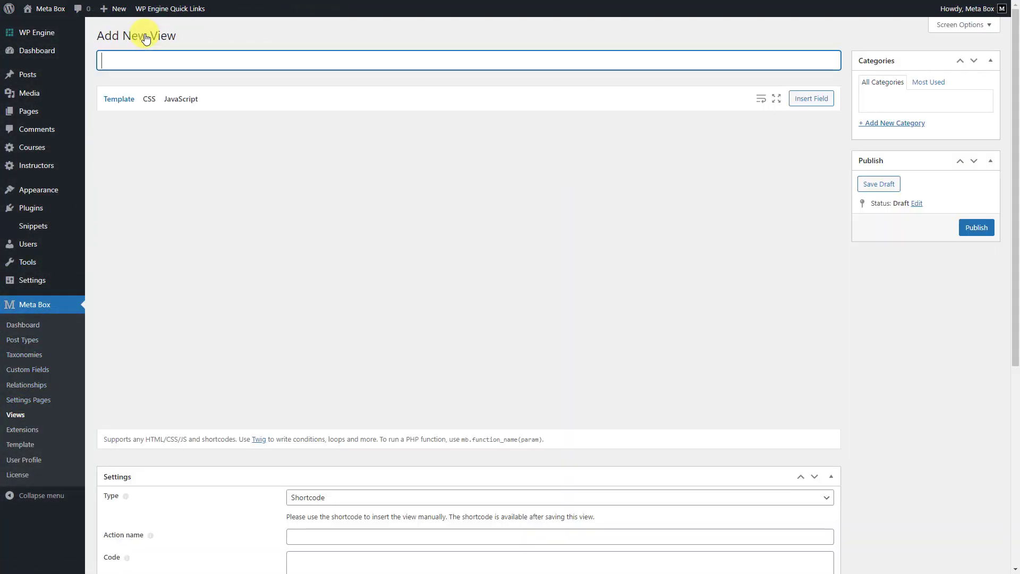
{"action": "left_click", "coordinate": [201, 58]}
{"action": "type", "text": "Course Template"}
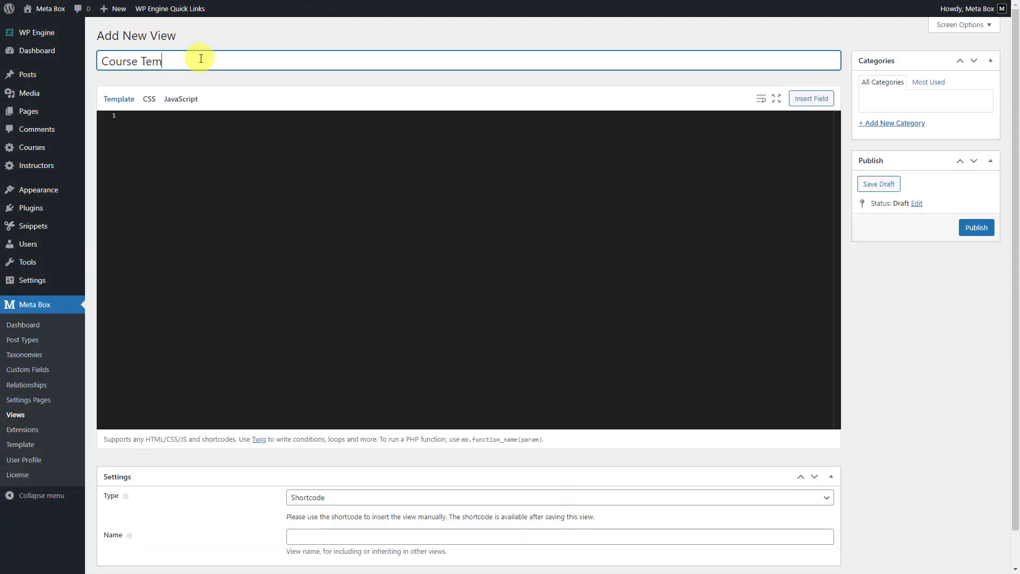
{"action": "left_click", "coordinate": [132, 111]}
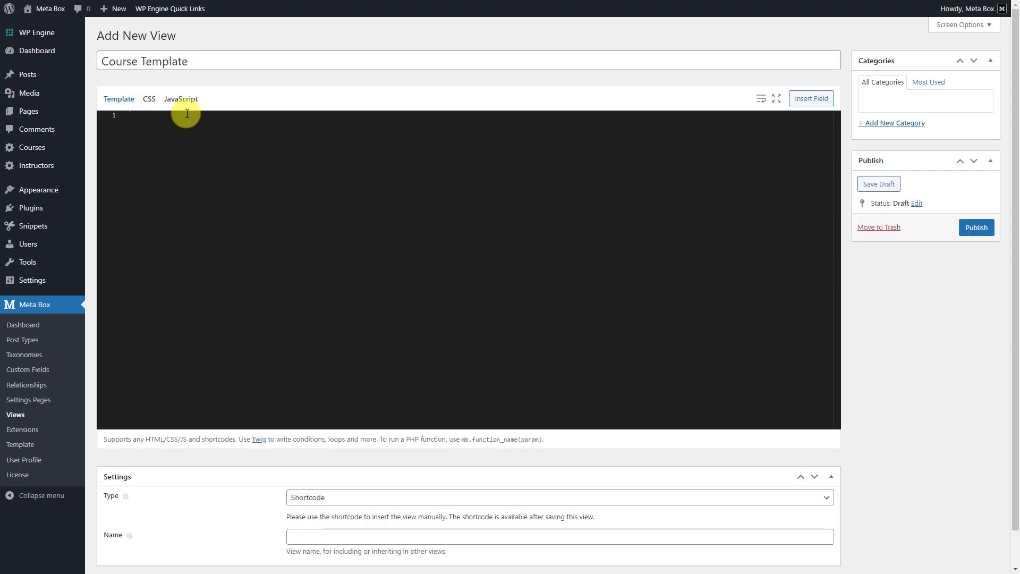
{"action": "left_click", "coordinate": [796, 100]}
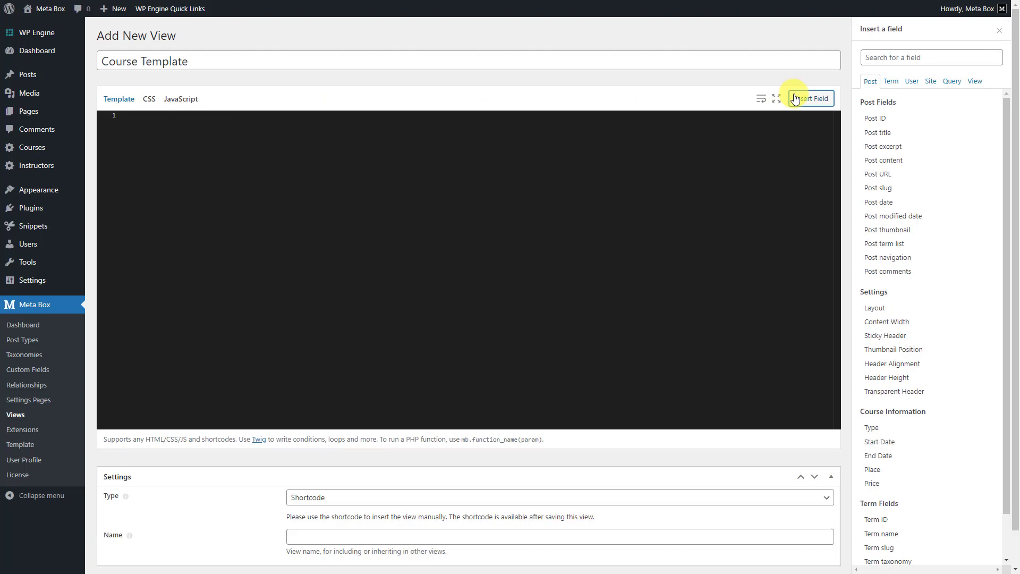
Insert the full-size post thumbnail, post title and post content on the first three lines
{"action": "left_click", "coordinate": [874, 230]}
{"action": "left_click", "coordinate": [570, 95]}
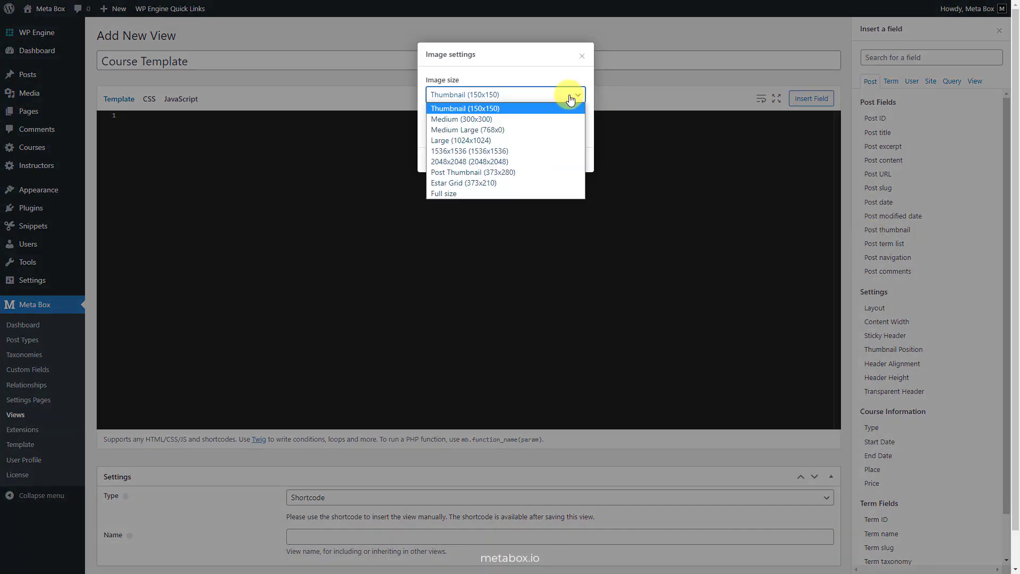
{"action": "left_click", "coordinate": [464, 193]}
{"action": "left_click", "coordinate": [567, 161]}
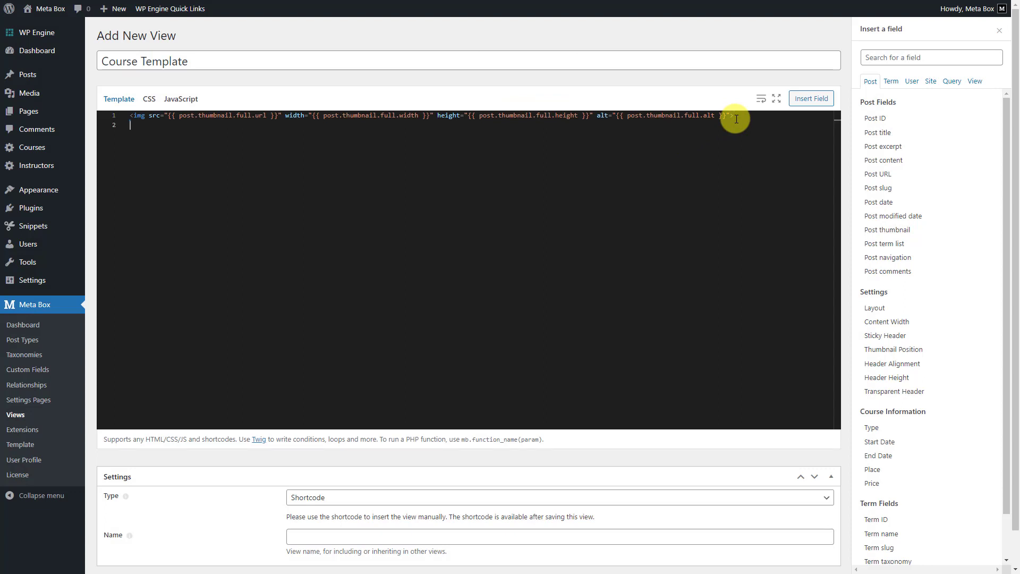
{"action": "left_click", "coordinate": [878, 133]}
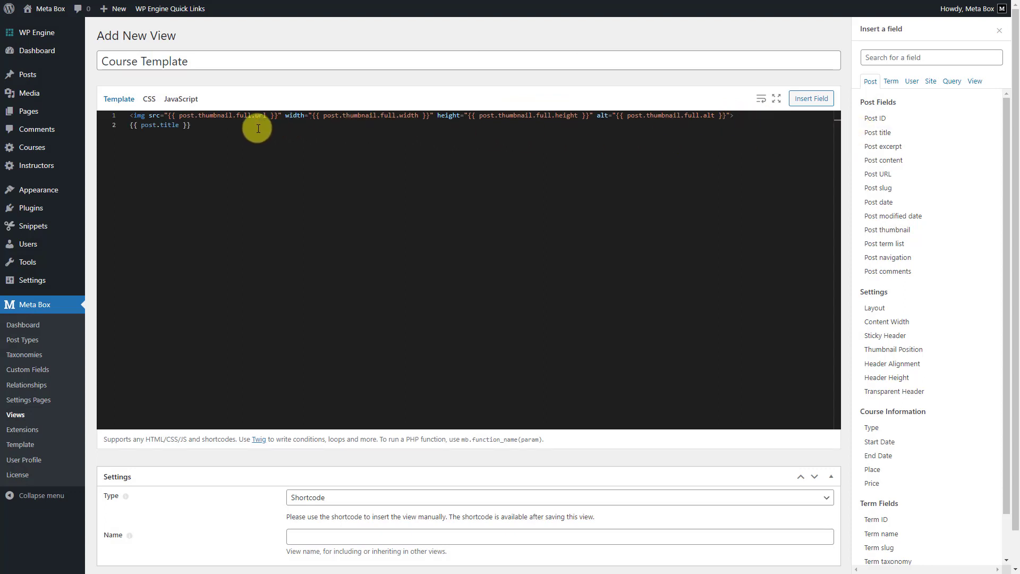
{"action": "left_click", "coordinate": [229, 129]}
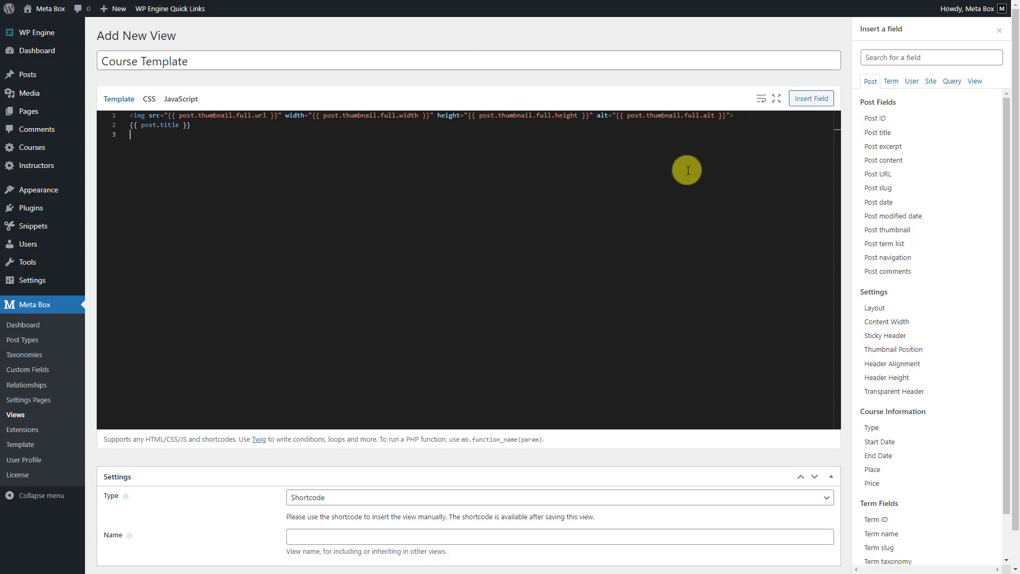
{"action": "left_click", "coordinate": [870, 166]}
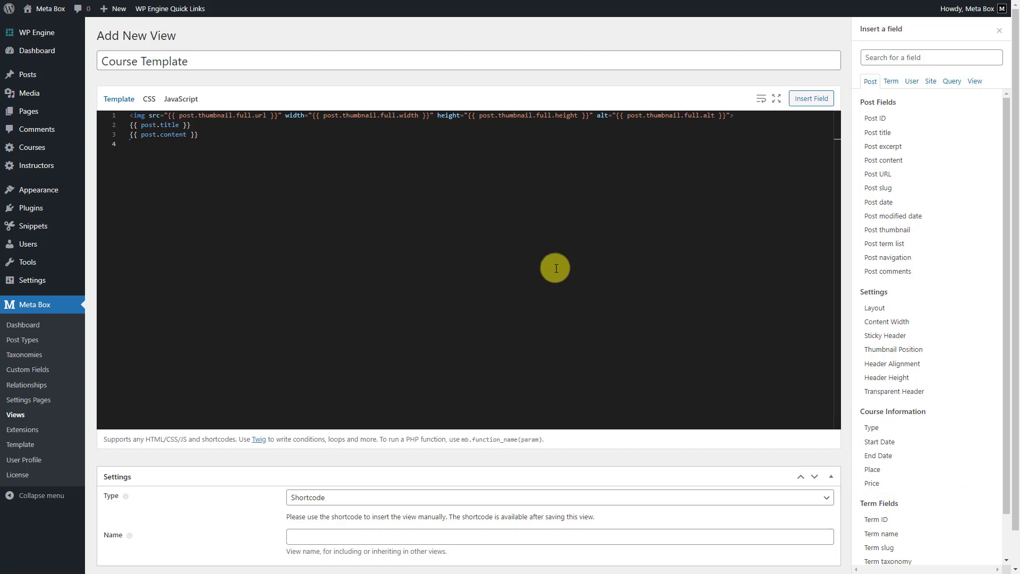
Add the Type label, Start Date, End Date, Place and Price fields below
{"action": "left_click", "coordinate": [871, 429]}
{"action": "left_click", "coordinate": [576, 98]}
{"action": "left_click", "coordinate": [500, 116]}
{"action": "left_click", "coordinate": [569, 125]}
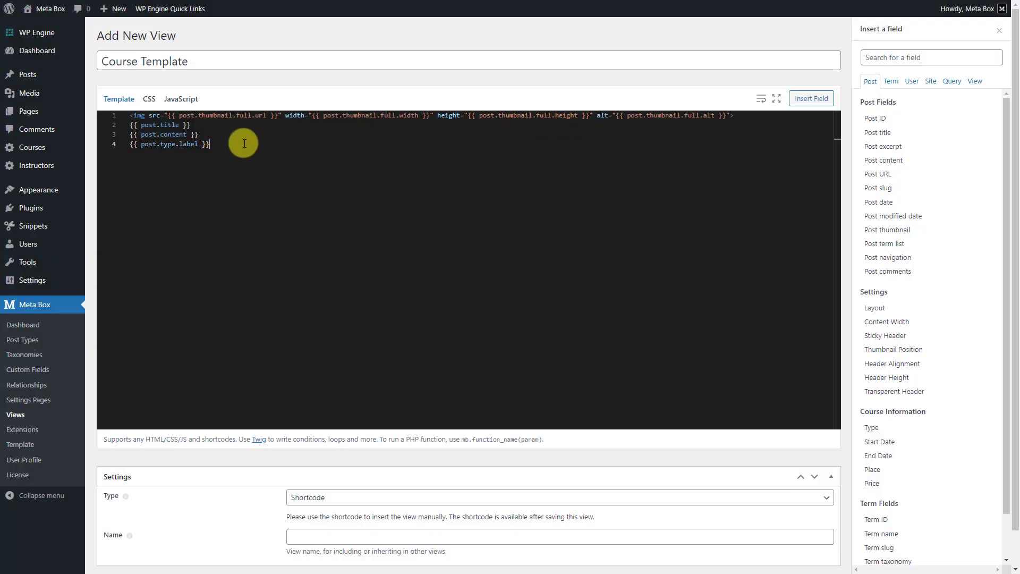
{"action": "left_click", "coordinate": [878, 442]}
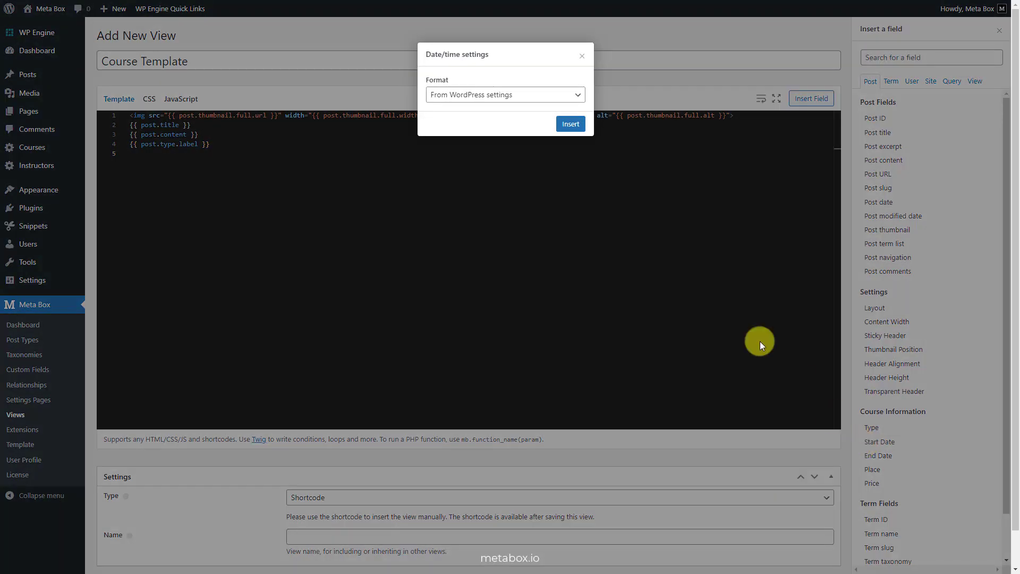
{"action": "left_click", "coordinate": [570, 124]}
{"action": "left_click", "coordinate": [292, 153]}
{"action": "key", "text": "Return"}
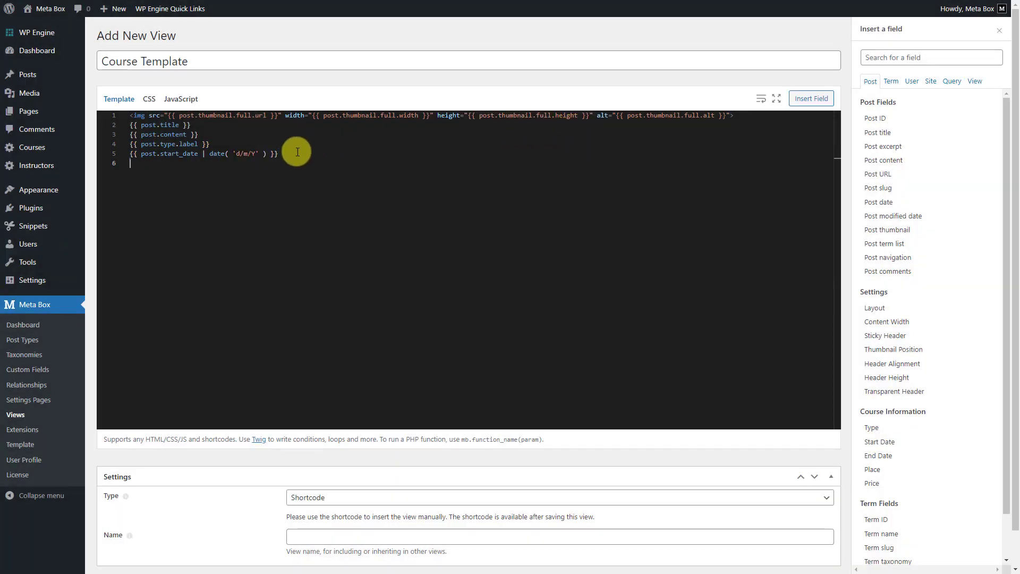
{"action": "left_click", "coordinate": [866, 455]}
{"action": "left_click", "coordinate": [570, 124]}
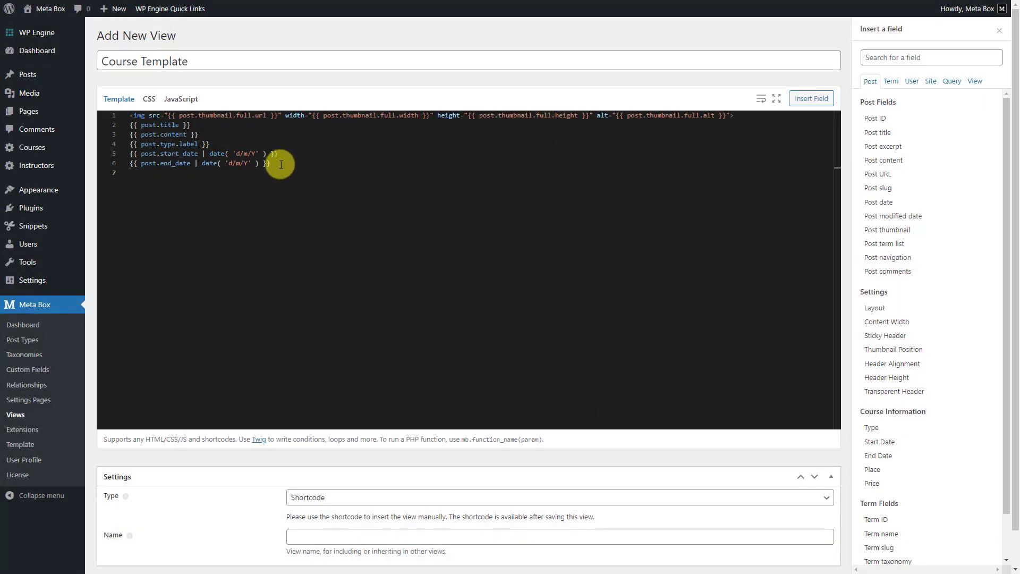
{"action": "left_click", "coordinate": [870, 469]}
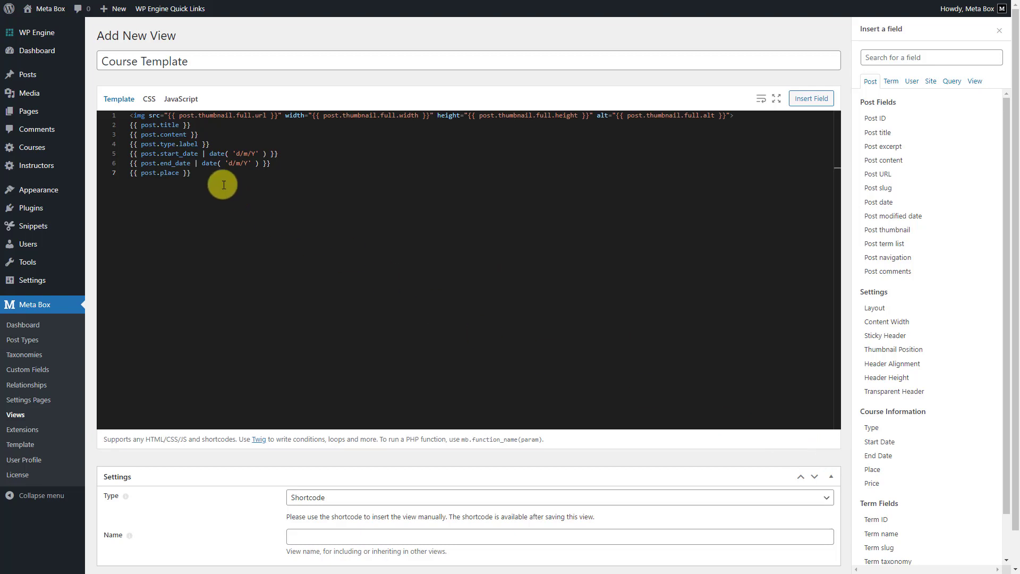
{"action": "left_click", "coordinate": [871, 483]}
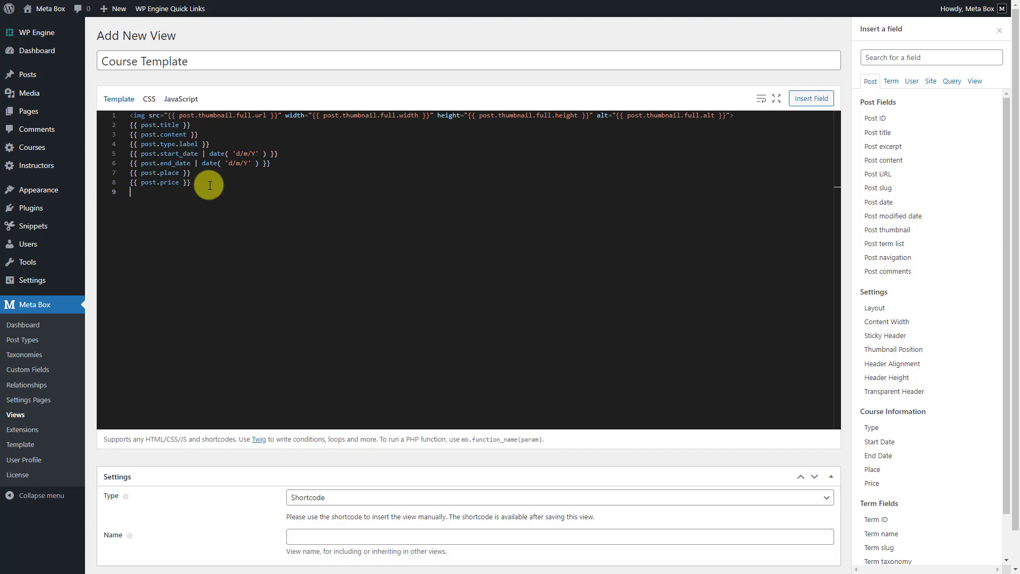
Add a loop over instructors connected via instructor-to-course, outputting each instructor's post title
{"action": "left_click", "coordinate": [952, 81]}
{"action": "left_click", "coordinate": [927, 240]}
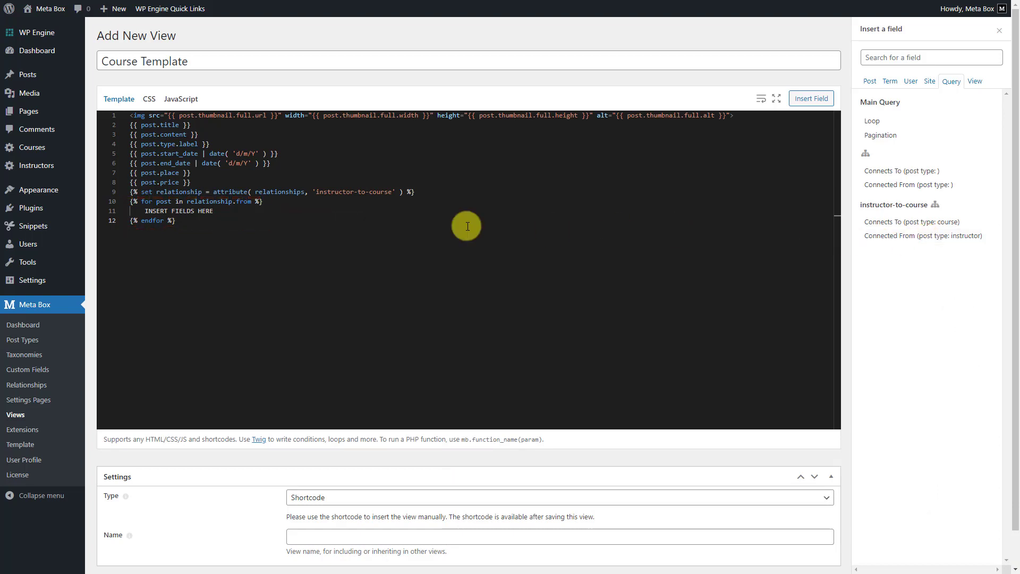
{"action": "left_click_drag", "start_coordinate": [213, 211], "coordinate": [148, 211]}
{"action": "key", "text": "BackSpace"}
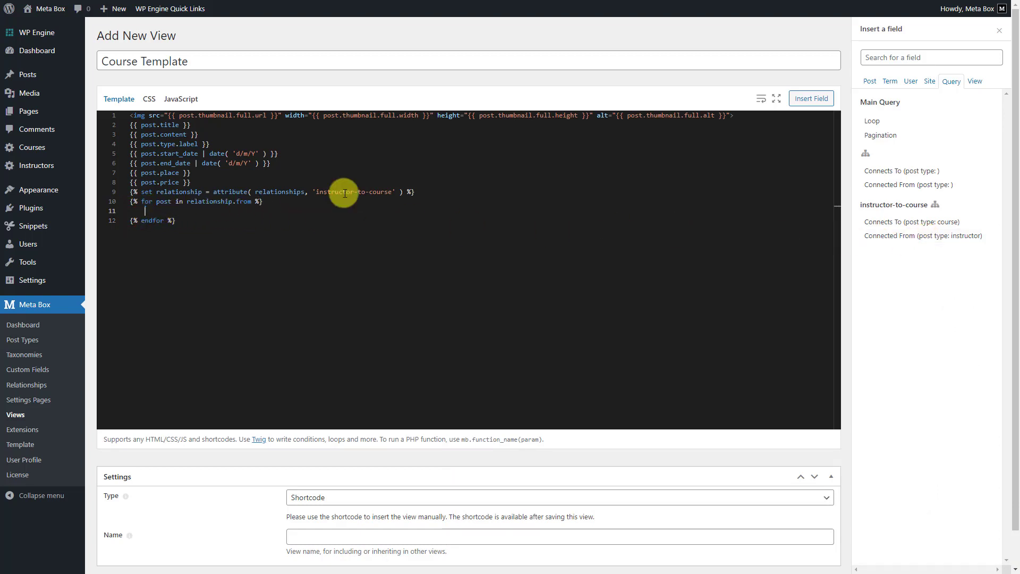
{"action": "left_click", "coordinate": [870, 81]}
{"action": "left_click", "coordinate": [883, 137]}
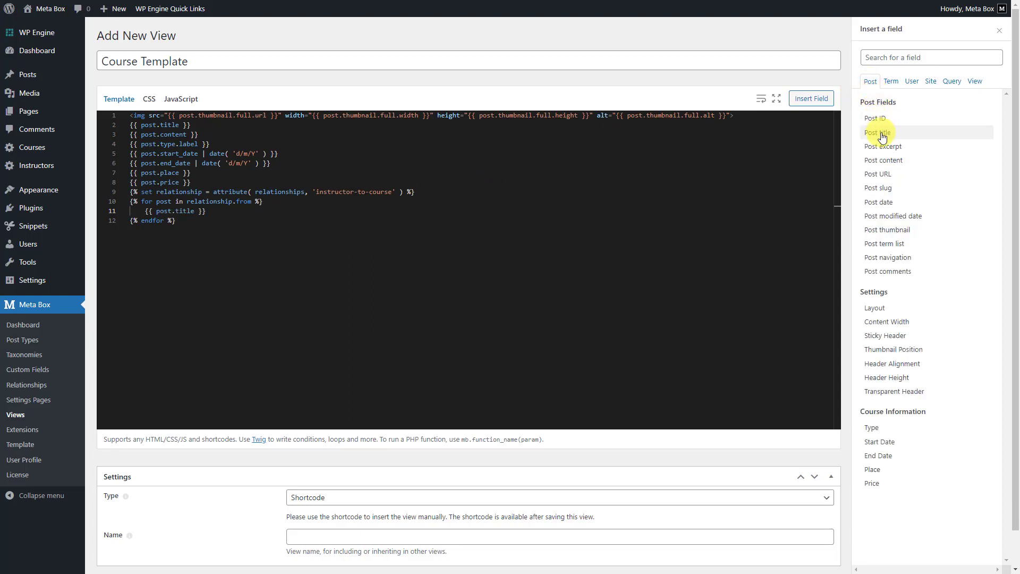
{"action": "left_click", "coordinate": [1000, 31]}
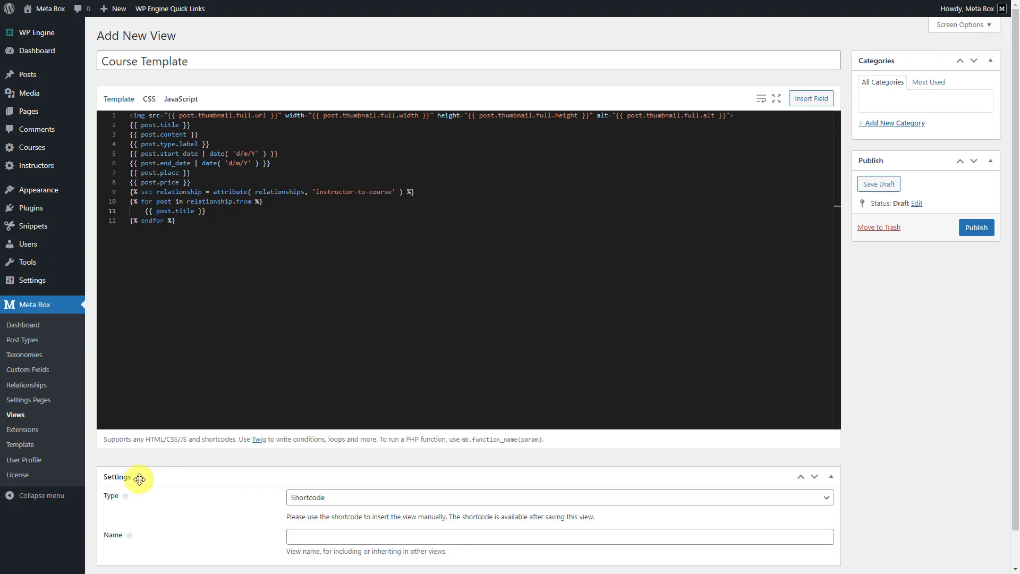
Make the view a Singular template for Course pages and publish it
{"action": "left_click", "coordinate": [292, 494]}
{"action": "left_click", "coordinate": [317, 442]}
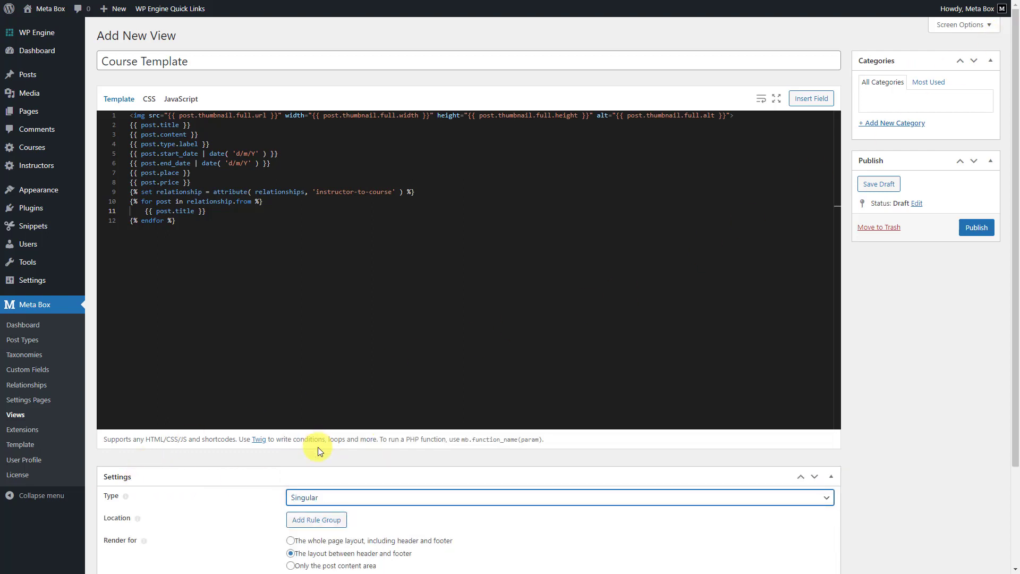
{"action": "left_click", "coordinate": [326, 524]}
{"action": "left_click", "coordinate": [326, 519]}
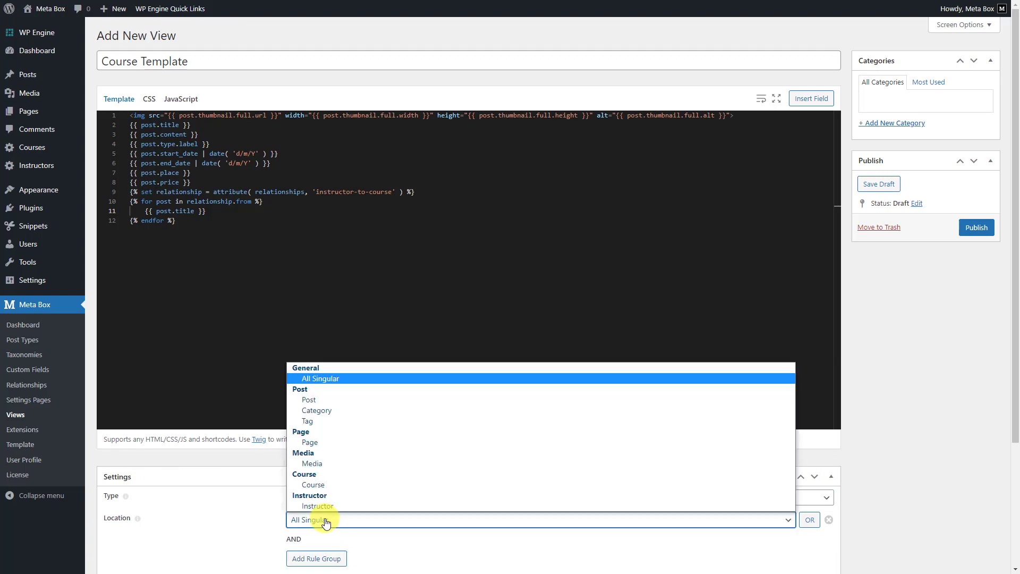
{"action": "left_click", "coordinate": [324, 487]}
{"action": "left_click", "coordinate": [981, 230]}
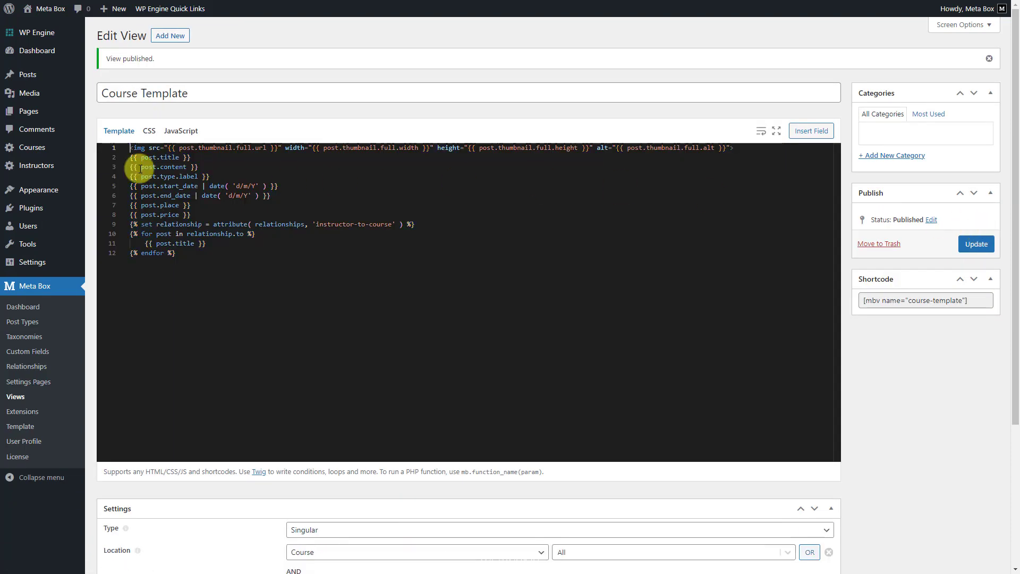
{"action": "left_click", "coordinate": [119, 145]}
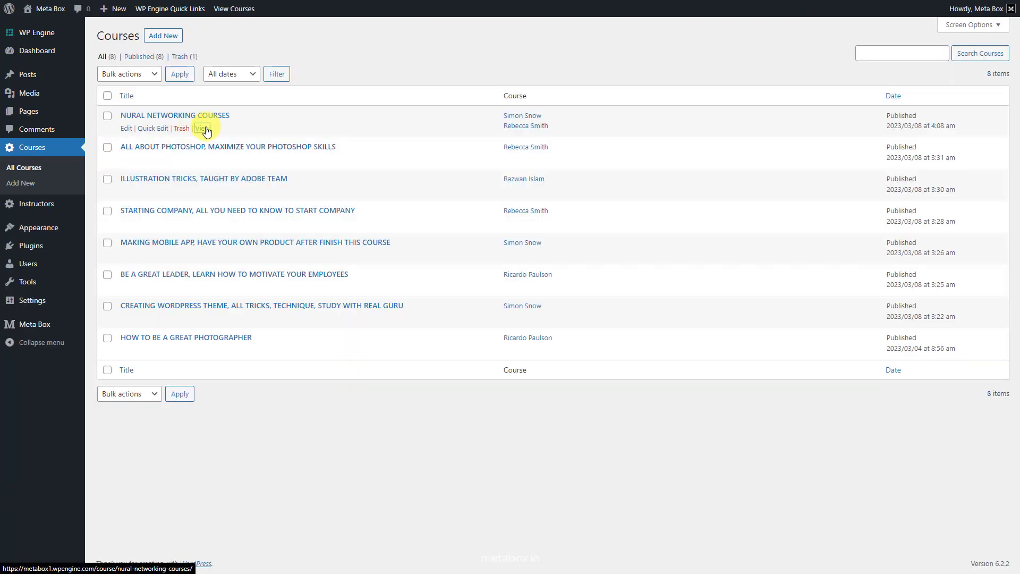
{"action": "left_click", "coordinate": [203, 129]}
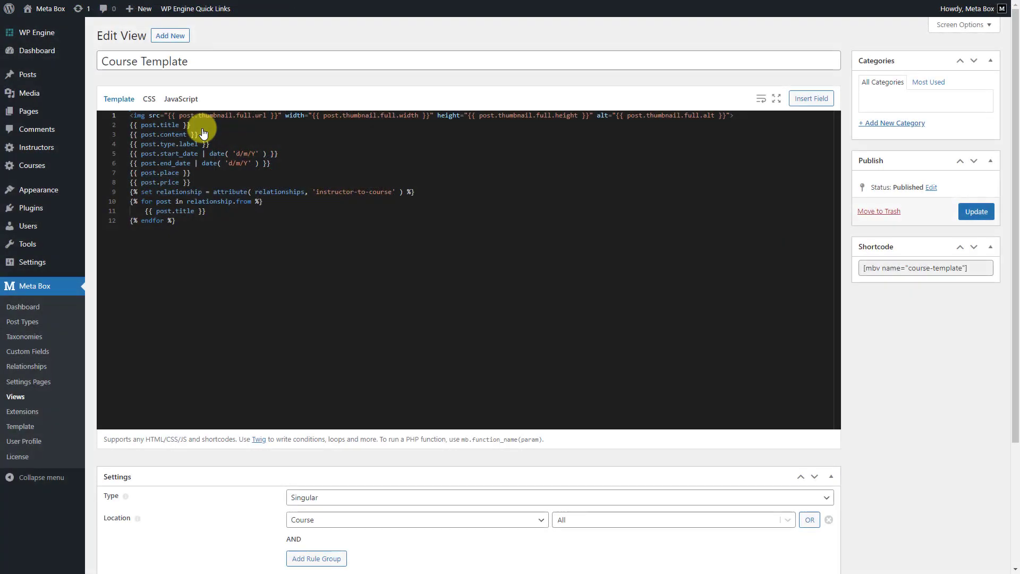
Replace the template with labelled HTML markup, paste the centring CSS, and update the view
{"action": "key", "text": "ctrl+a"}
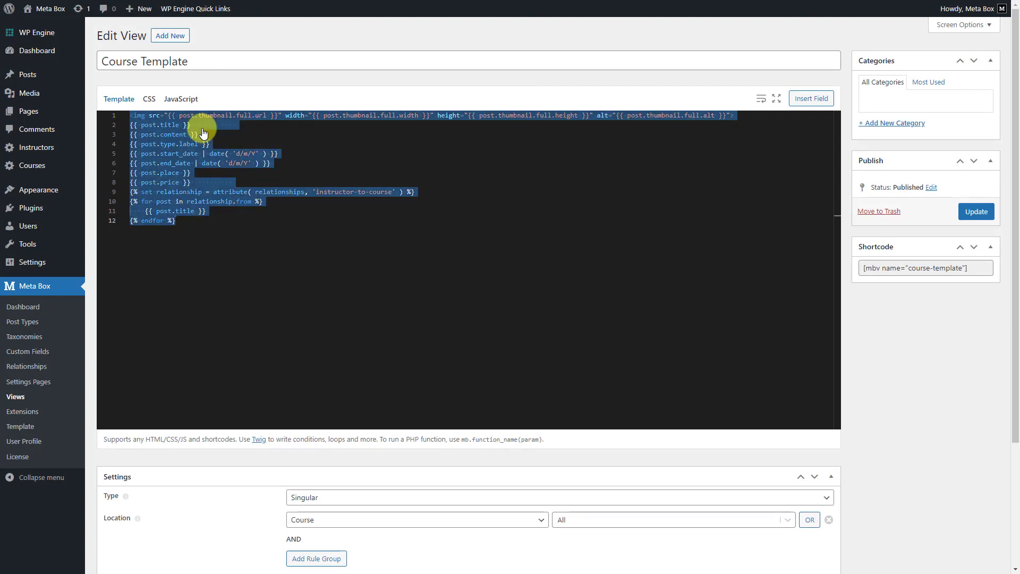
{"action": "type", "text": "<div class=\"course-template container\">     <div class=\"course-inner\">         <div class=\"course-item\">             <img src=\"{{ post.thumbnail.full.url }}\" width=\"{{ post.thumbnail.full.width }}\" height=\"{{ post.thumbnail.full.height }}\" alt=\"{{ post.thumbnail.full.alt }}\">             <h5>{{ post.title }}</h5>             <p>{{ post.content }}</p>             <p><b>Type:</b> <span>{{ post.type.label }}</span></p>             <p><b>Date:</b> <span> {{ post.start_date | date( 'd/m/Y' ) }} - {{ post.end_date | date( 'd/m/Y' ) }}</span></p>             <p><b>Place:</b> <span> {{ post.place }}</span></p>             <p><b>Price:</b> <span> {{ post.price }}</span></p>             <p><b>Instructor:</b> <span>             {% set relationship = attribute( relationships, 'instructor-to-course' ) %}             {% for post in relationship.from %}                 {{ post.title }}             {% endfor %}             </span>             </p>         </div>     </div> </div>"}
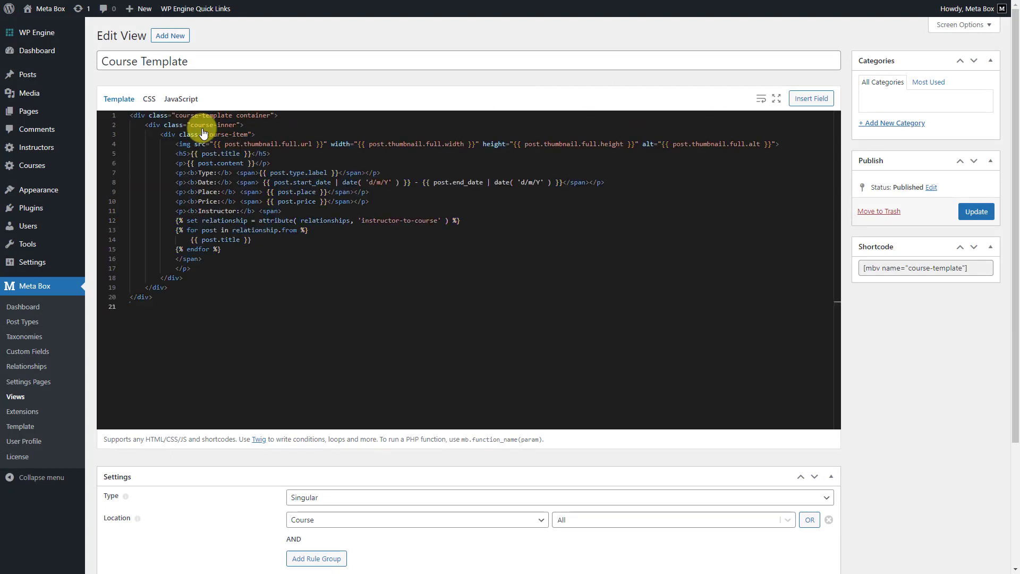
{"action": "left_click", "coordinate": [150, 99]}
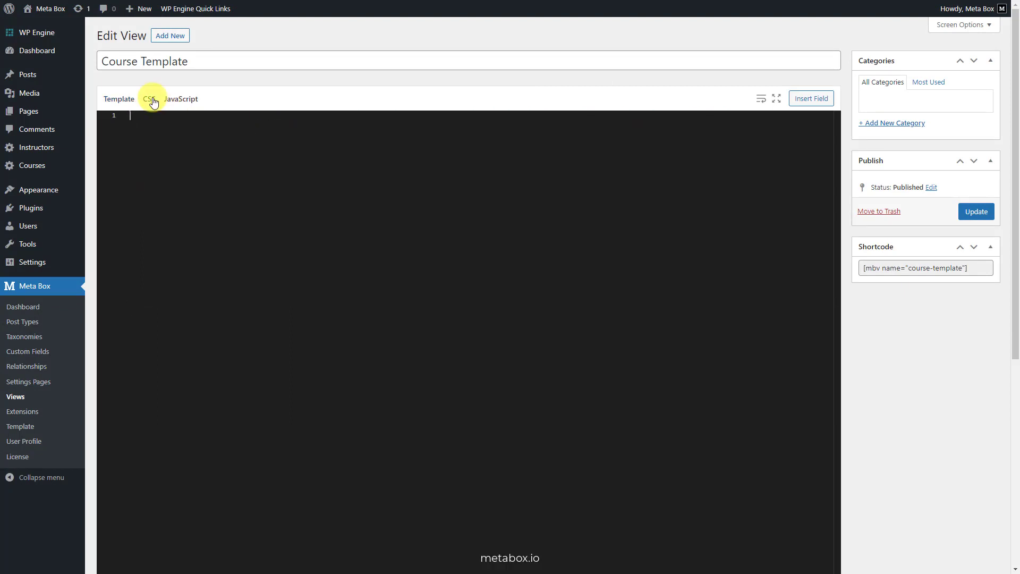
{"action": "type", "text": ".course-template {     text-align: center;     margin: 20px 0; }  .course-template h5 {     margin: 10px 0; }"}
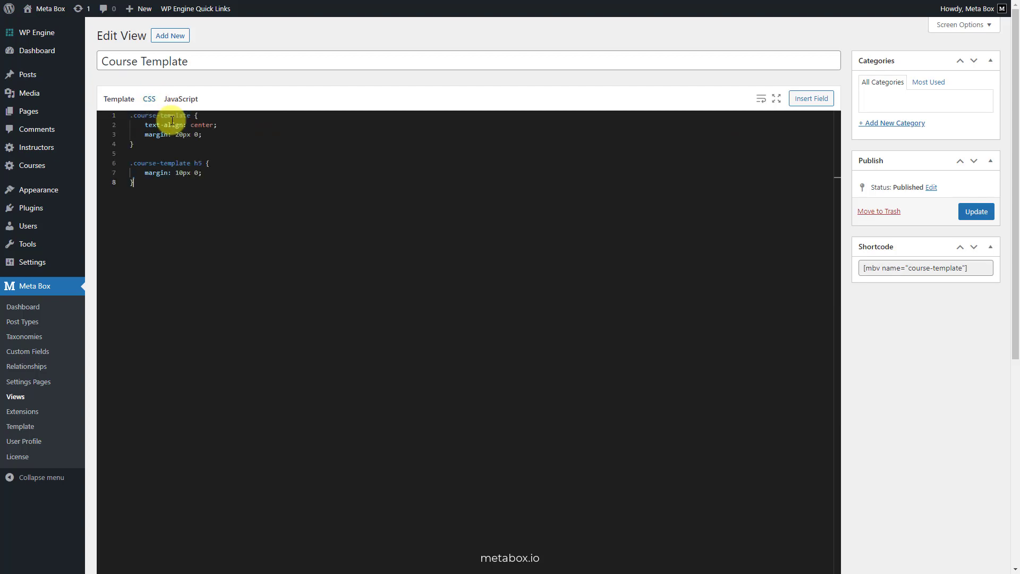
{"action": "left_click", "coordinate": [970, 212]}
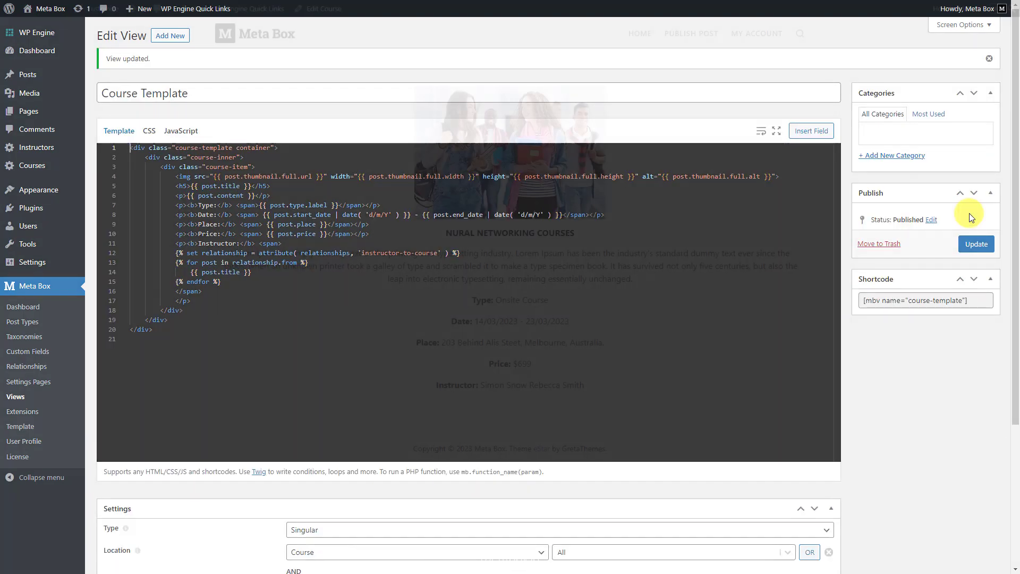